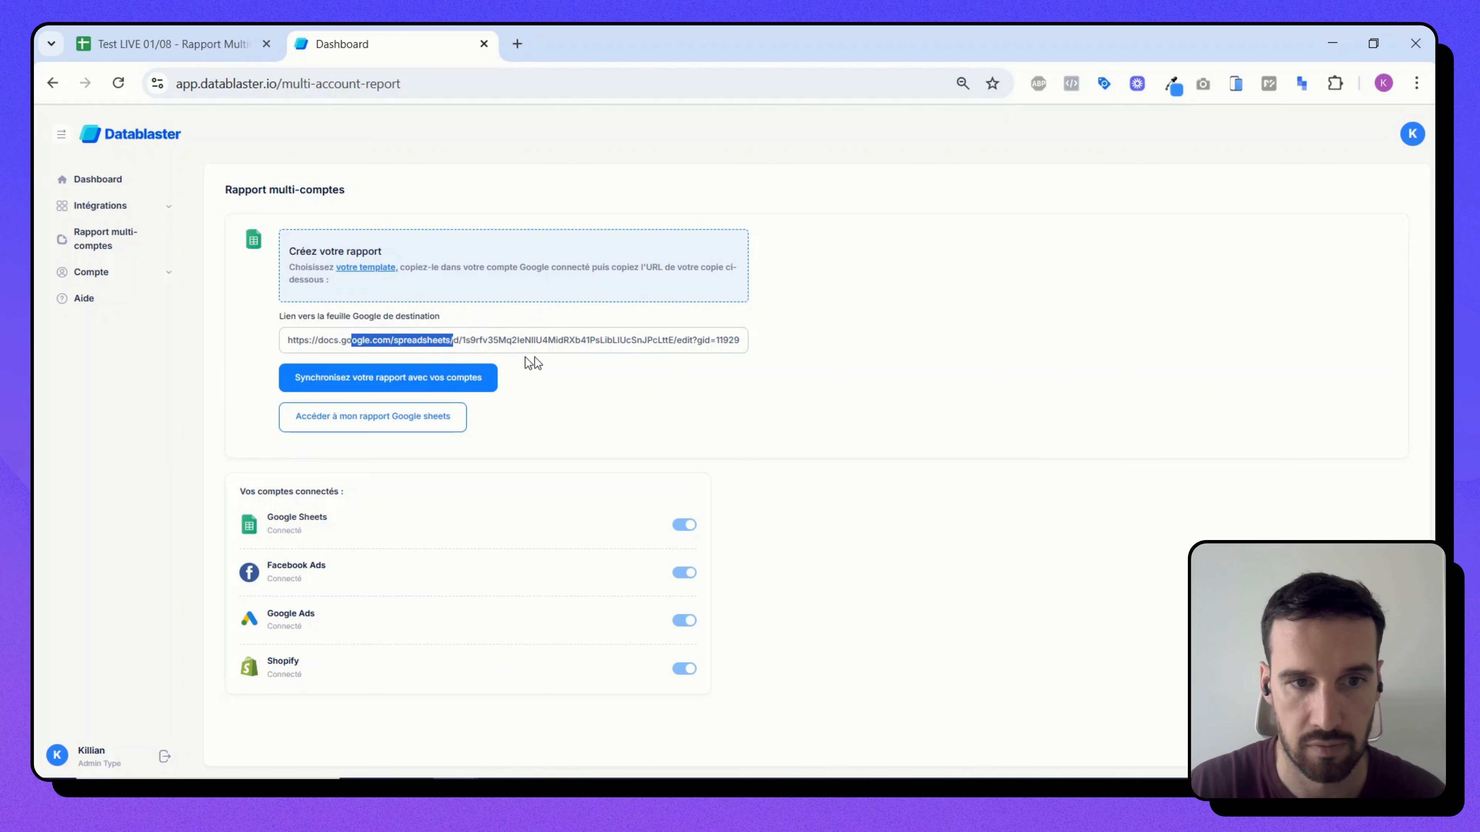
- Switch to the Test LIVE 01/08 multi-account report spreadsheet, expand client 1's section and select its name cell
click(820, 344)
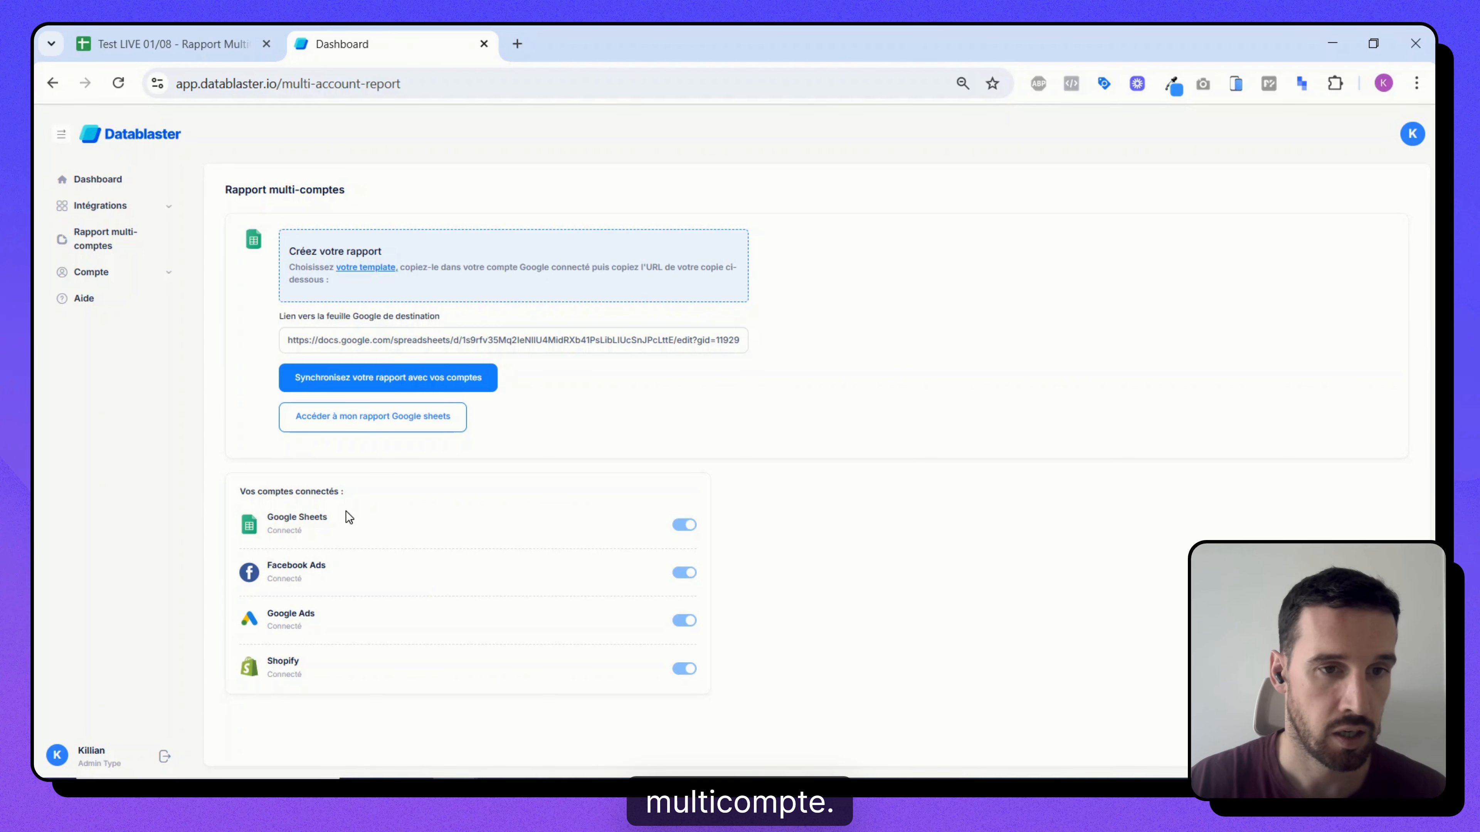
click(176, 39)
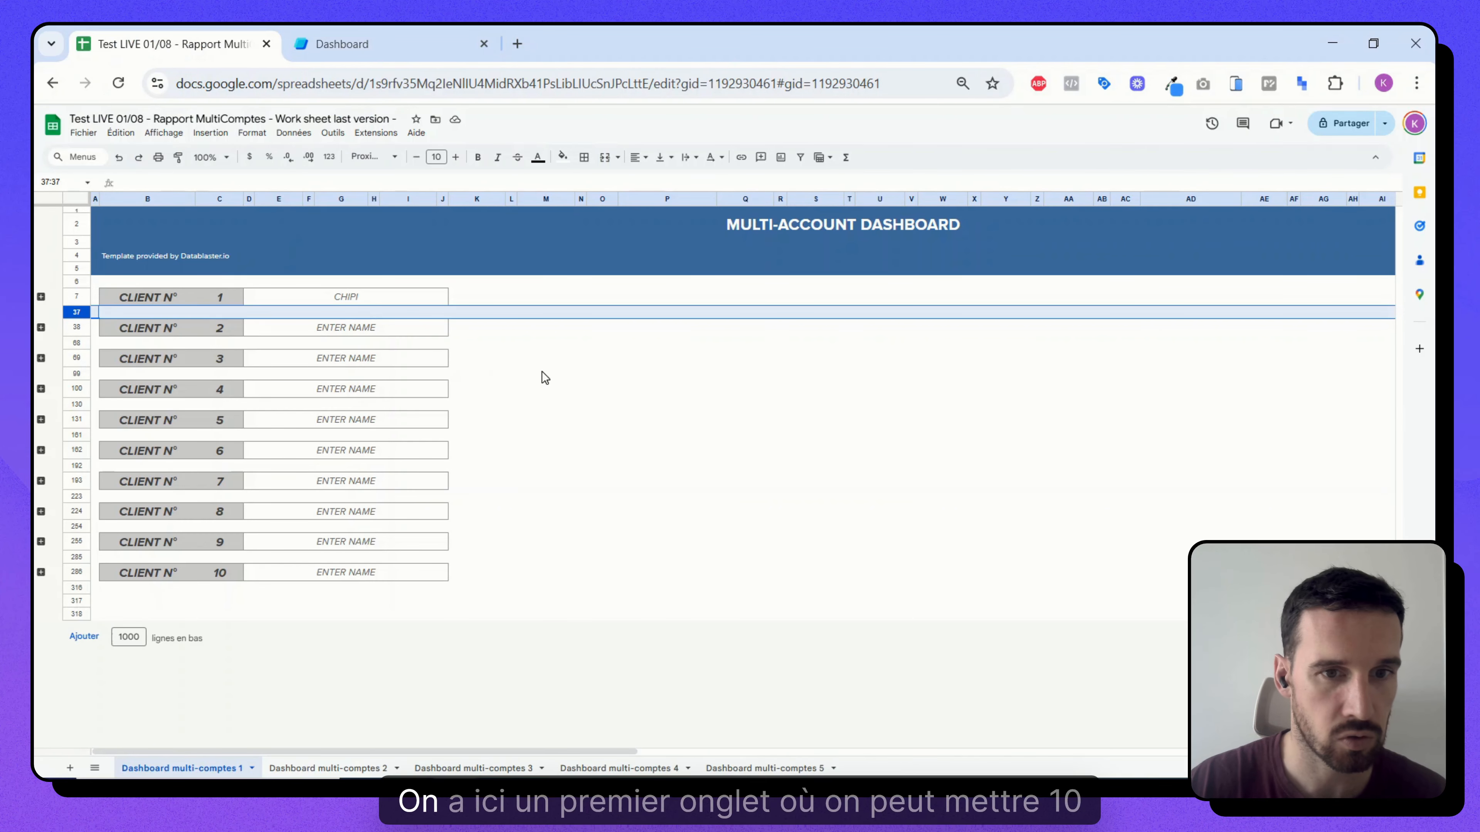
click(609, 405)
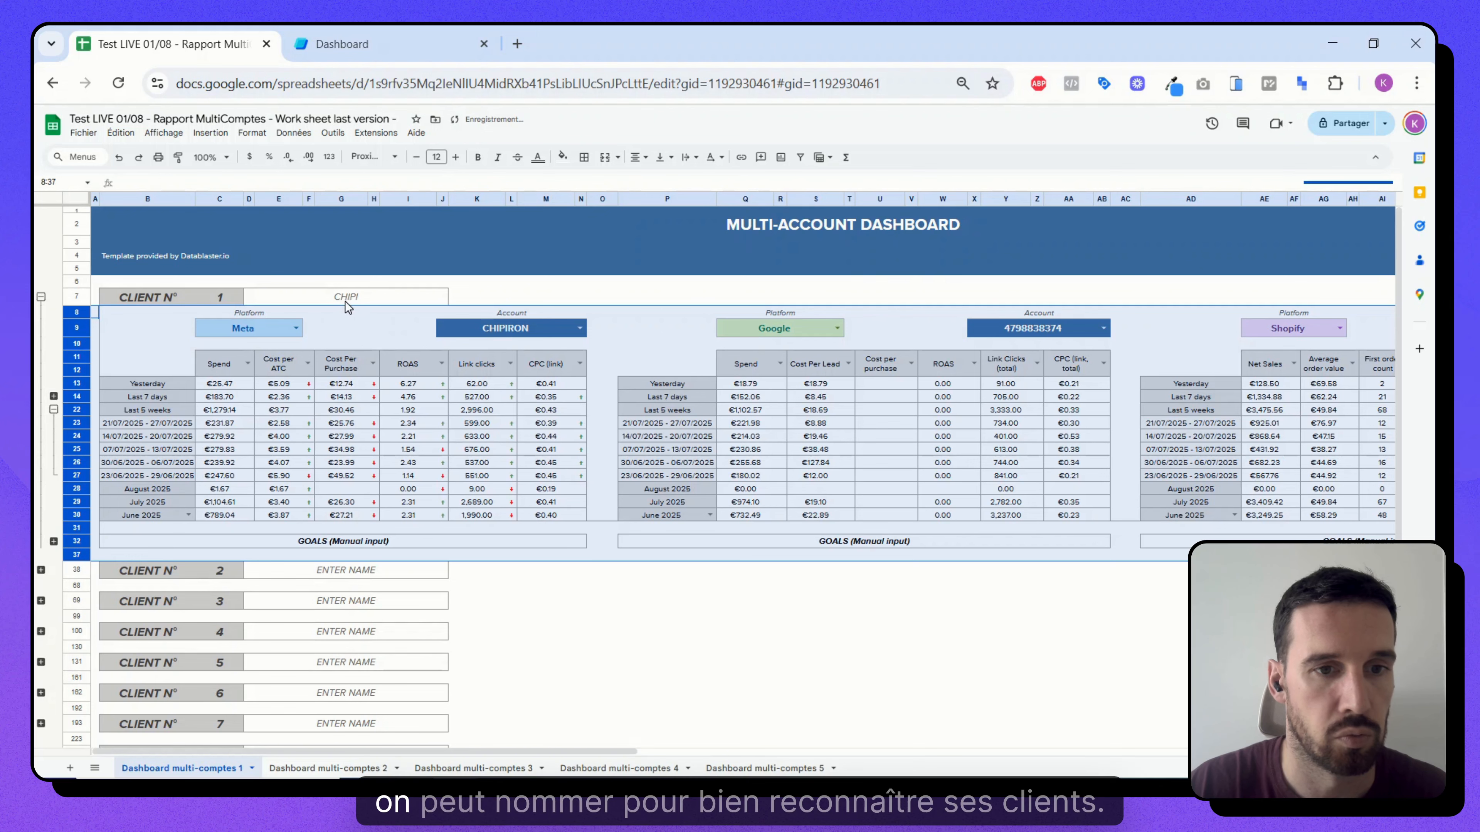
click(344, 296)
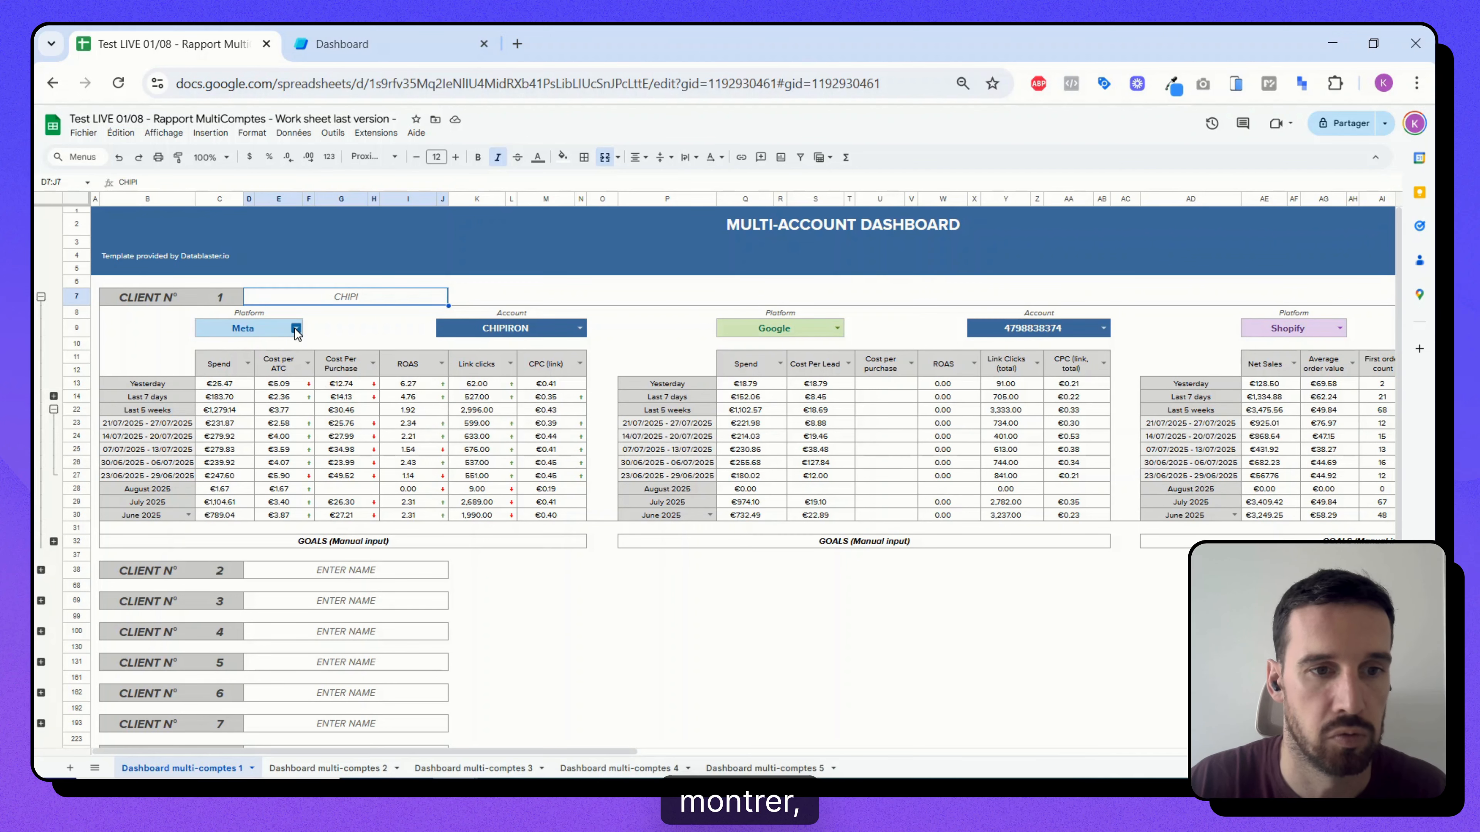
- Check which platforms and accounts can be chosen for client 1's first block
click(270, 340)
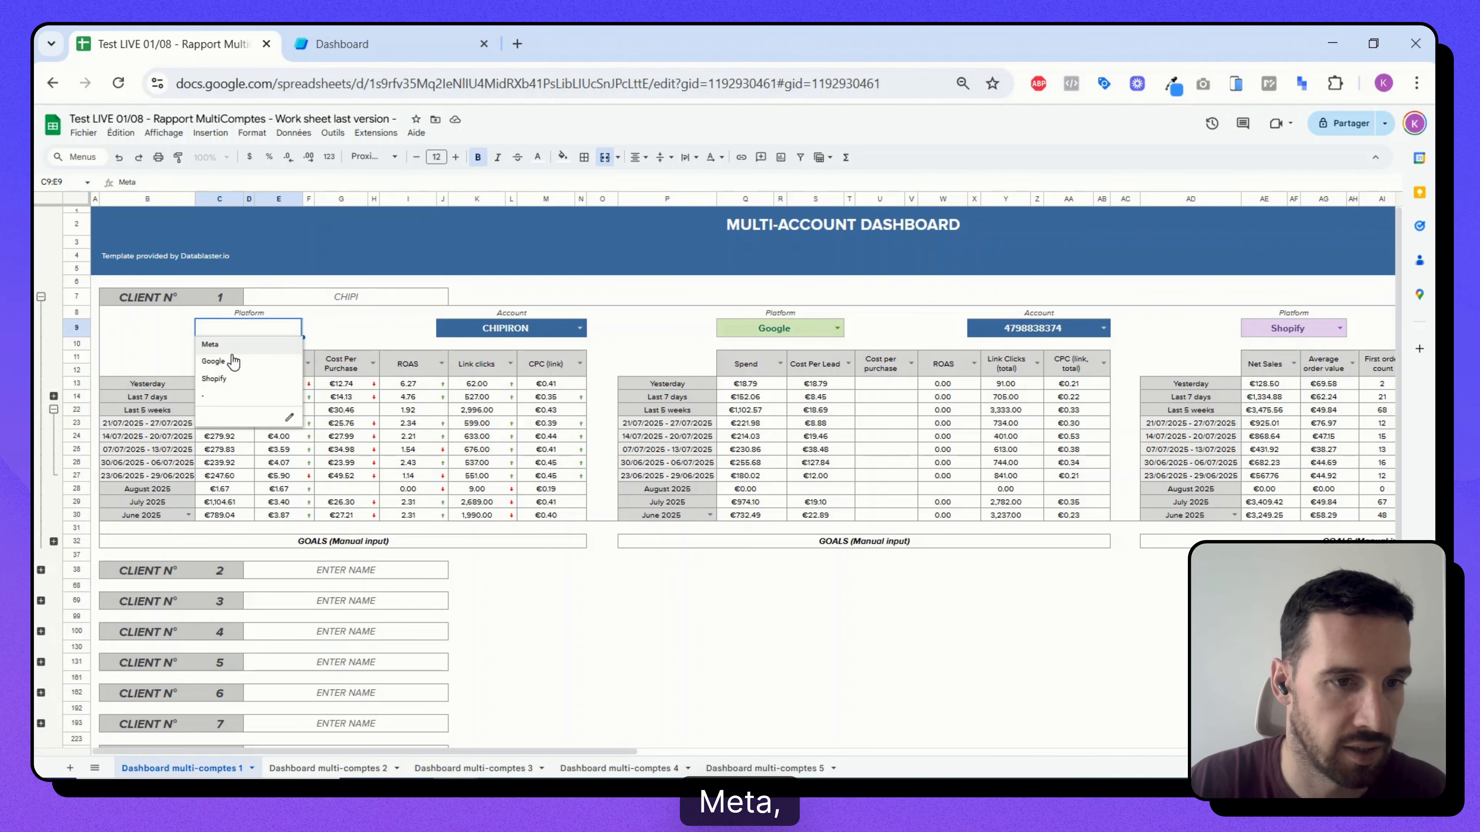
click(373, 332)
click(580, 328)
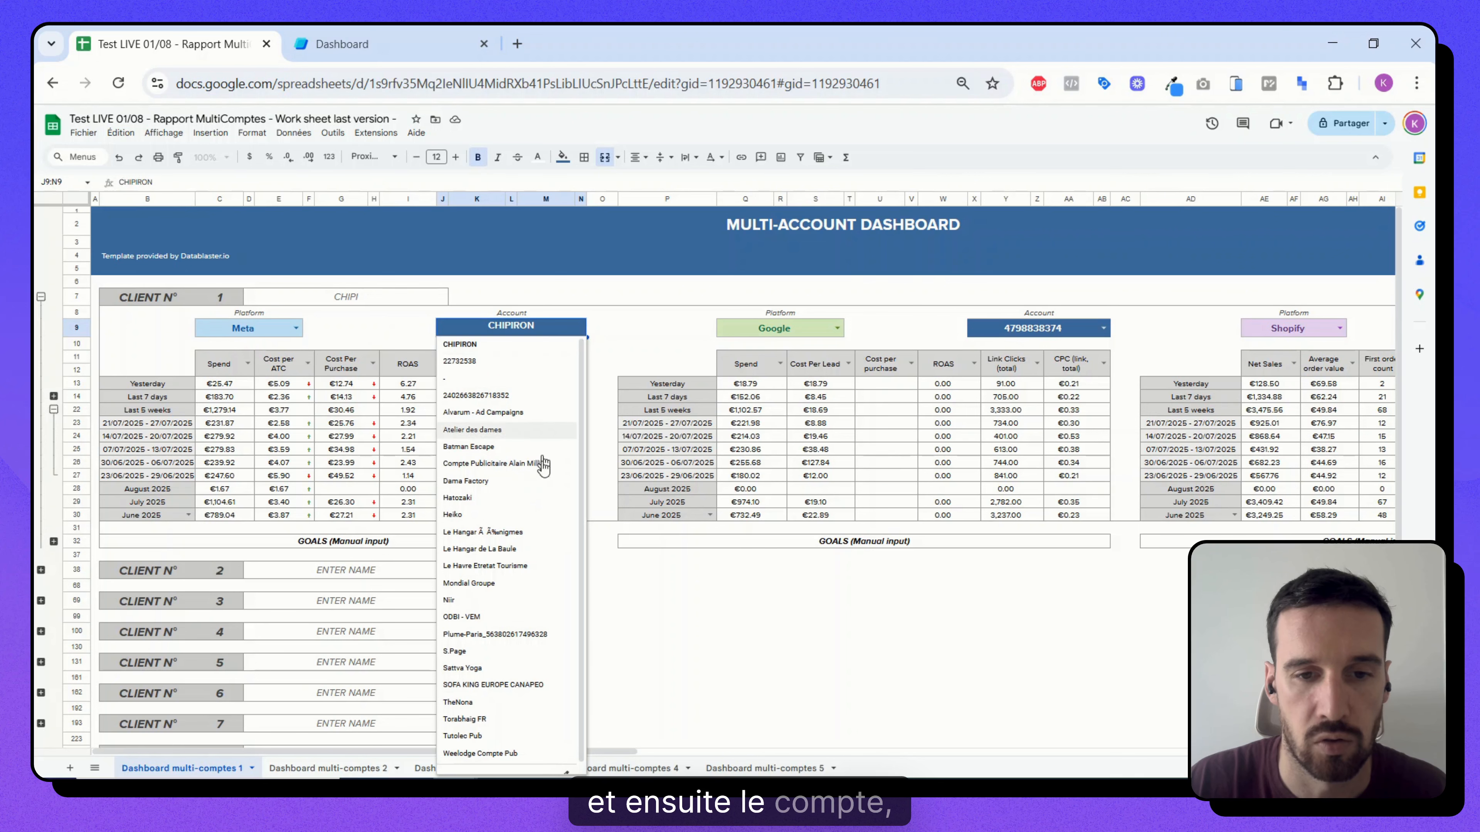
click(670, 315)
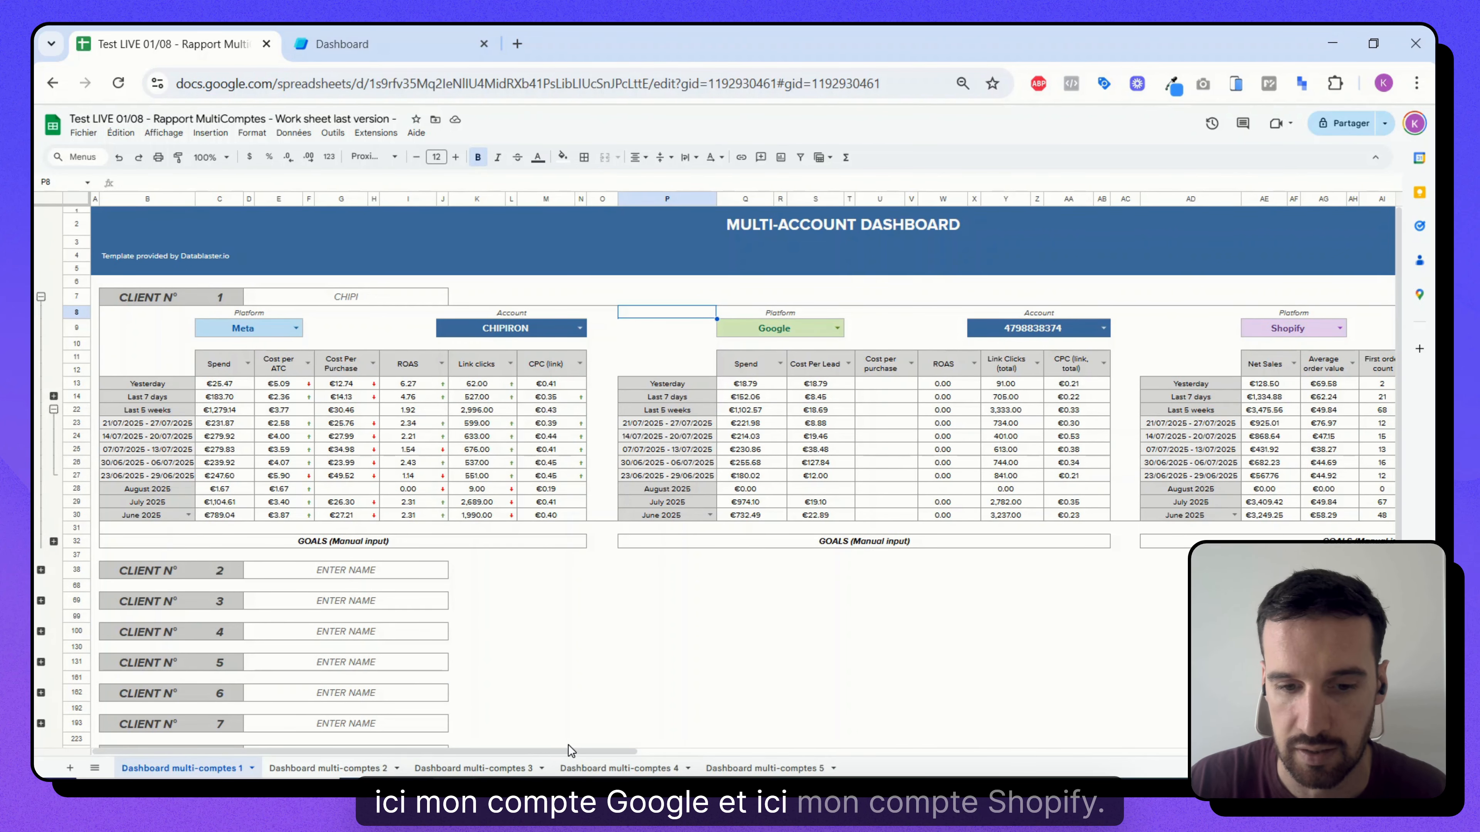
drag(573, 752, 336, 692)
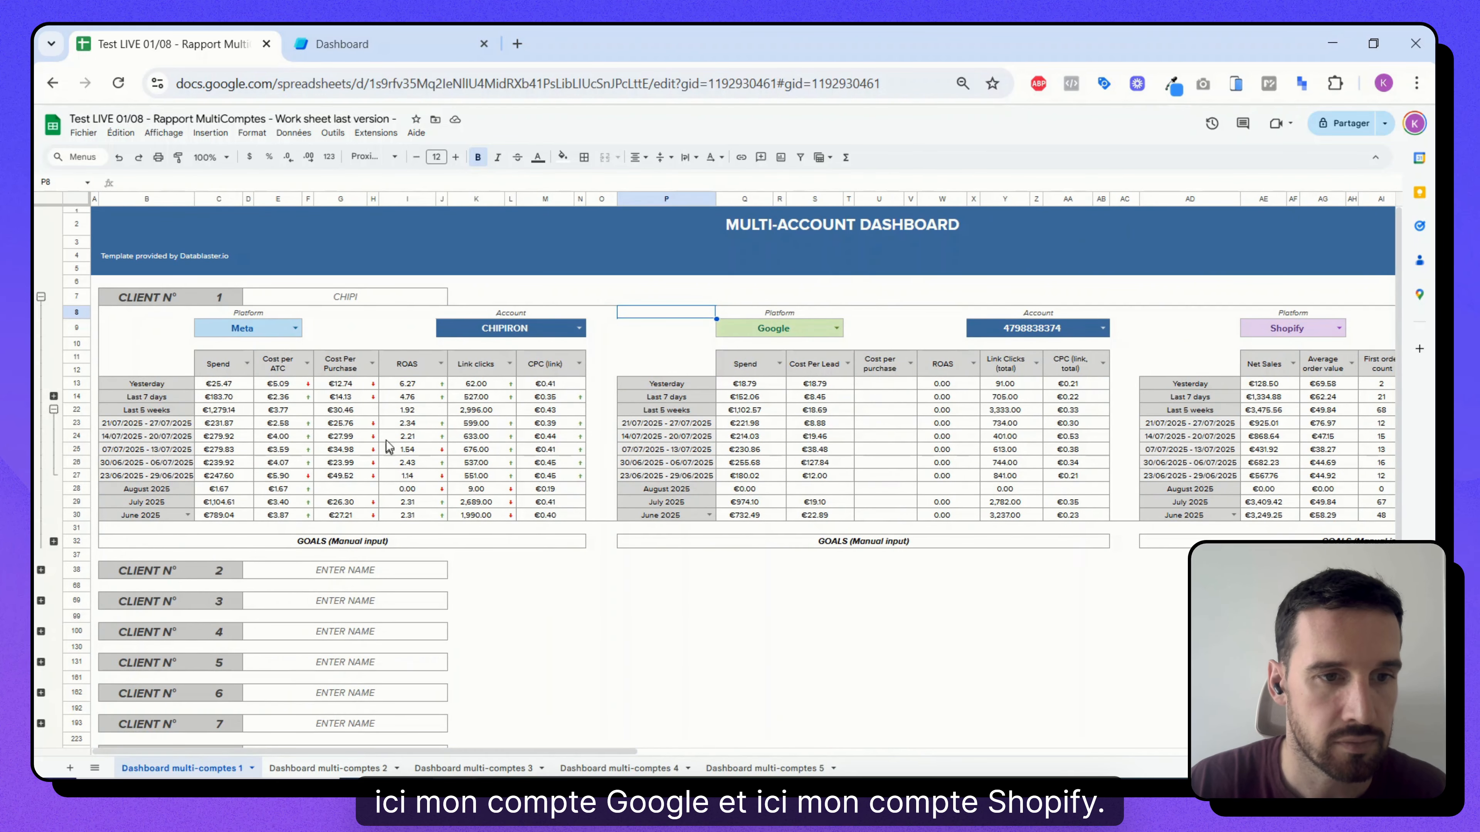
- Expand client 1's Last 7 days rows and check the months selectable in the June 2025 row
click(55, 396)
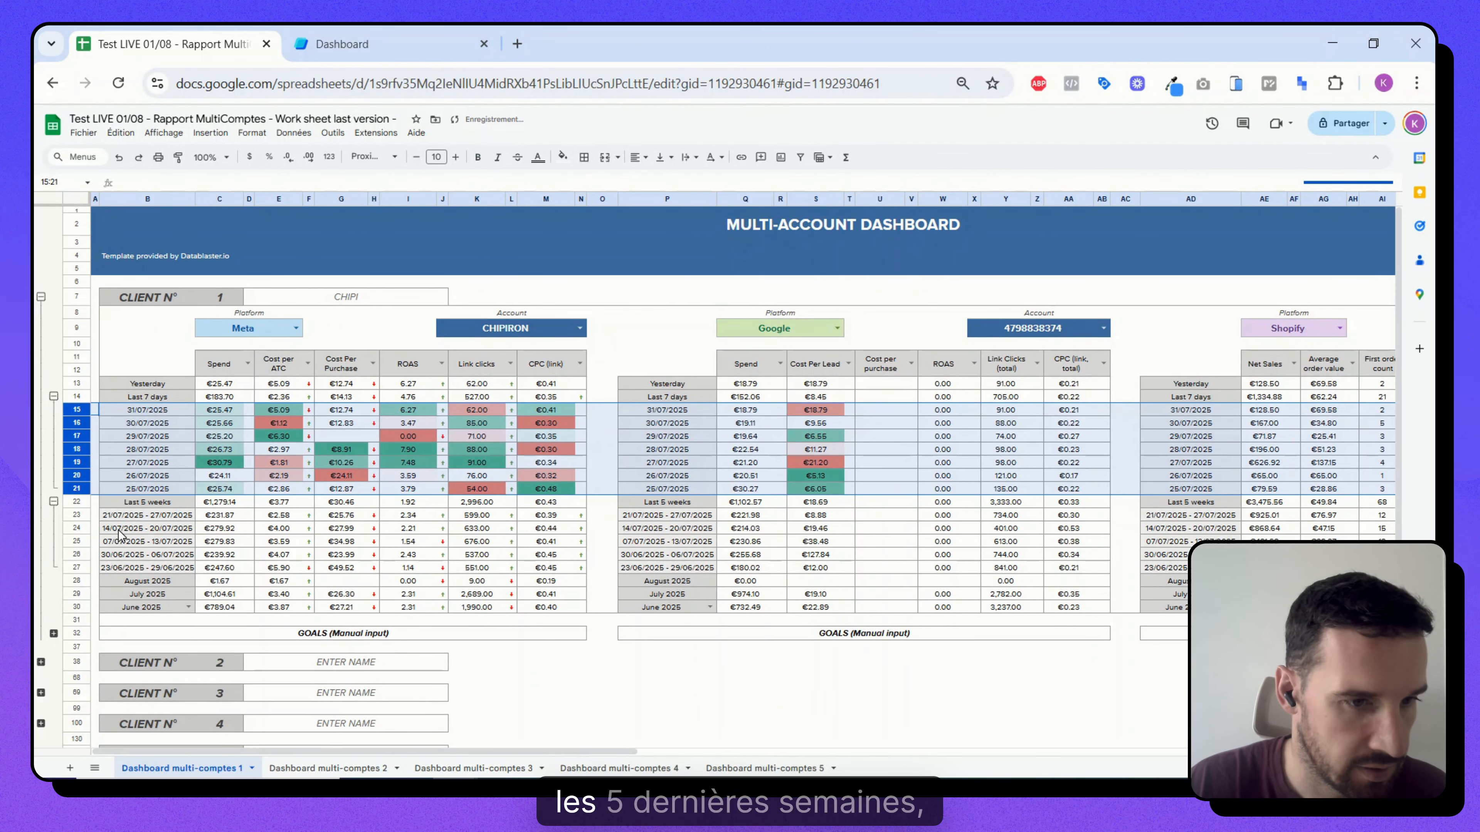
click(168, 581)
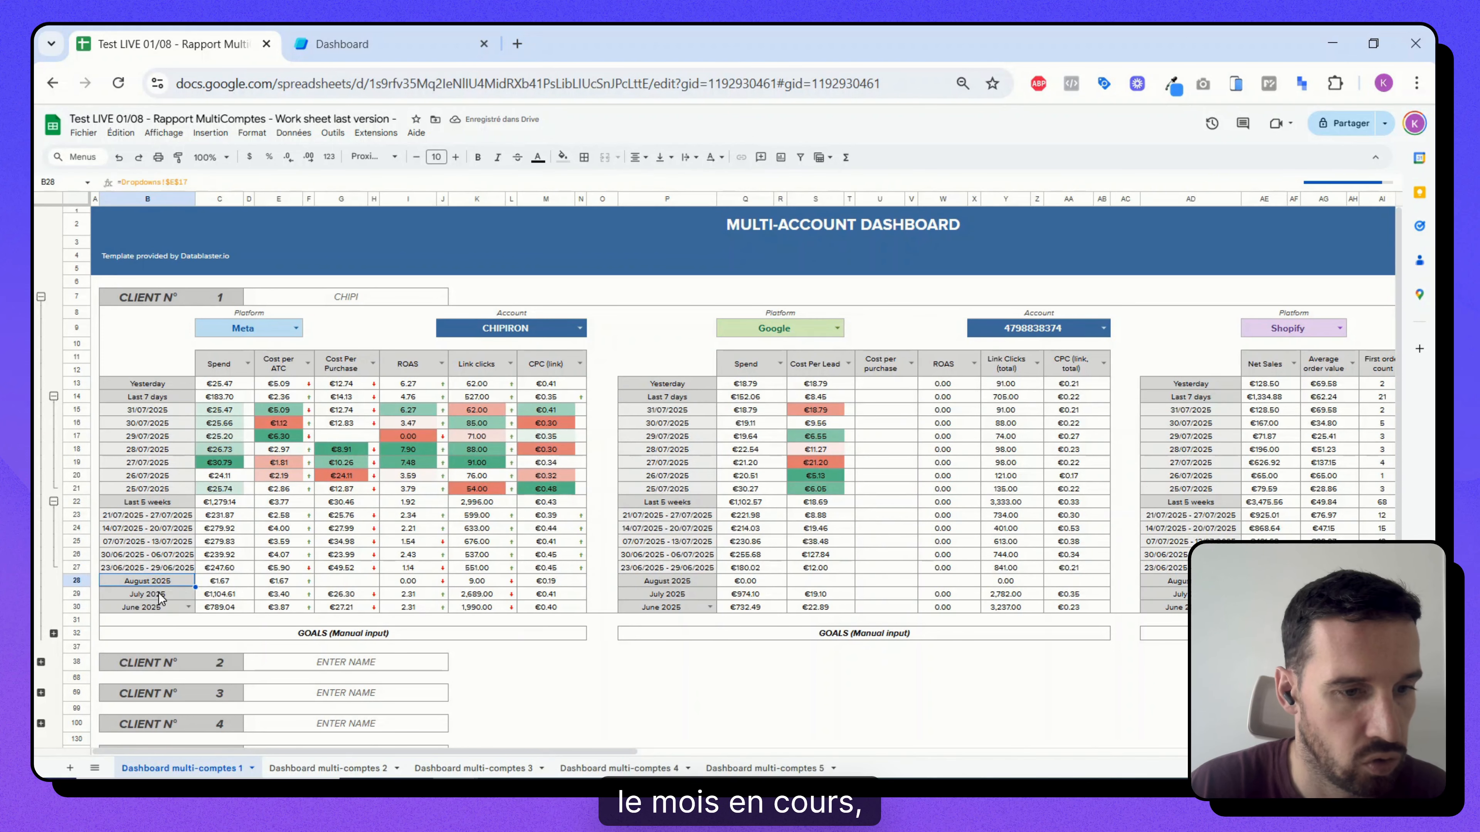
click(189, 607)
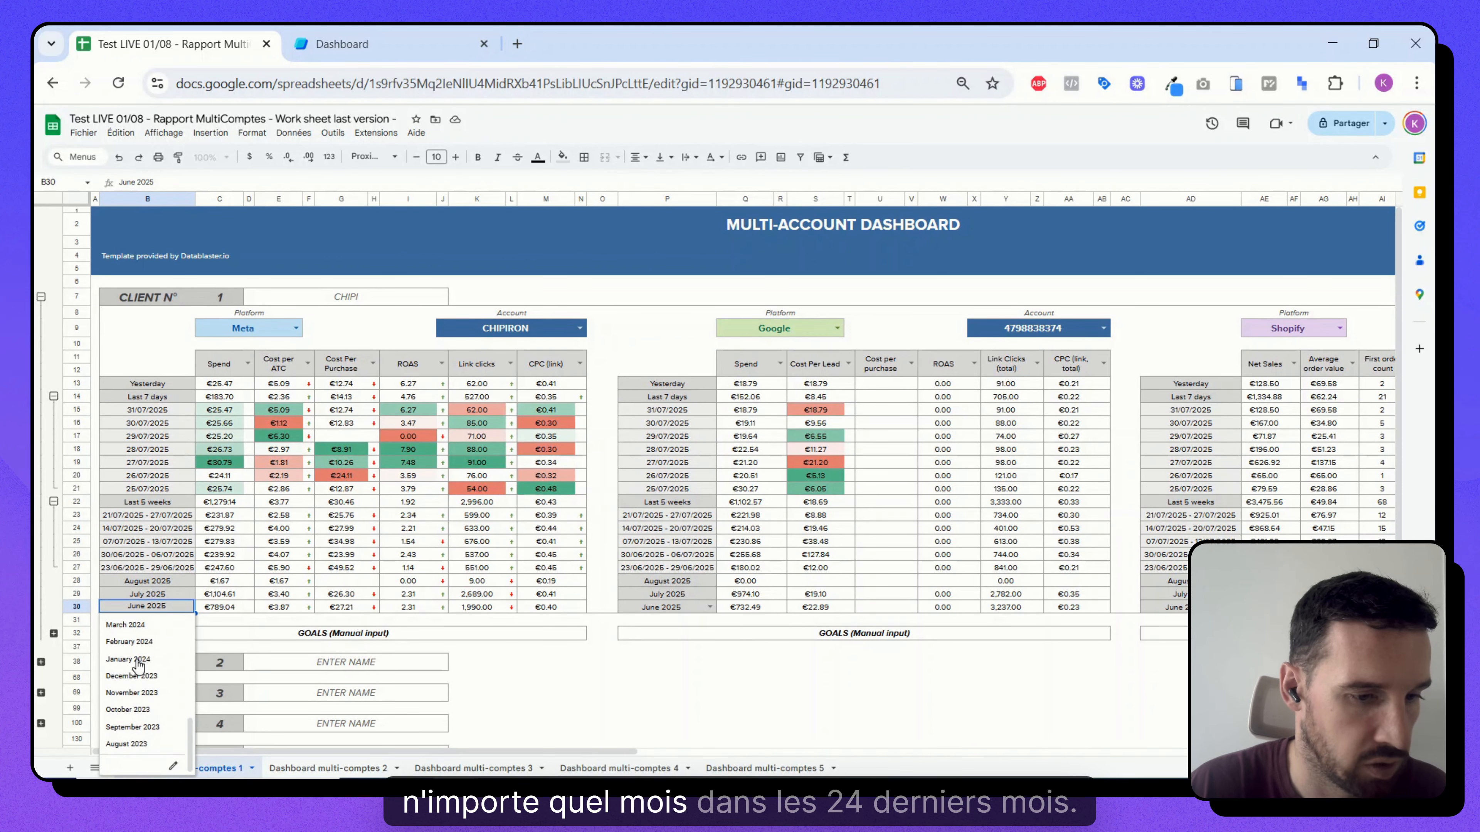
click(296, 544)
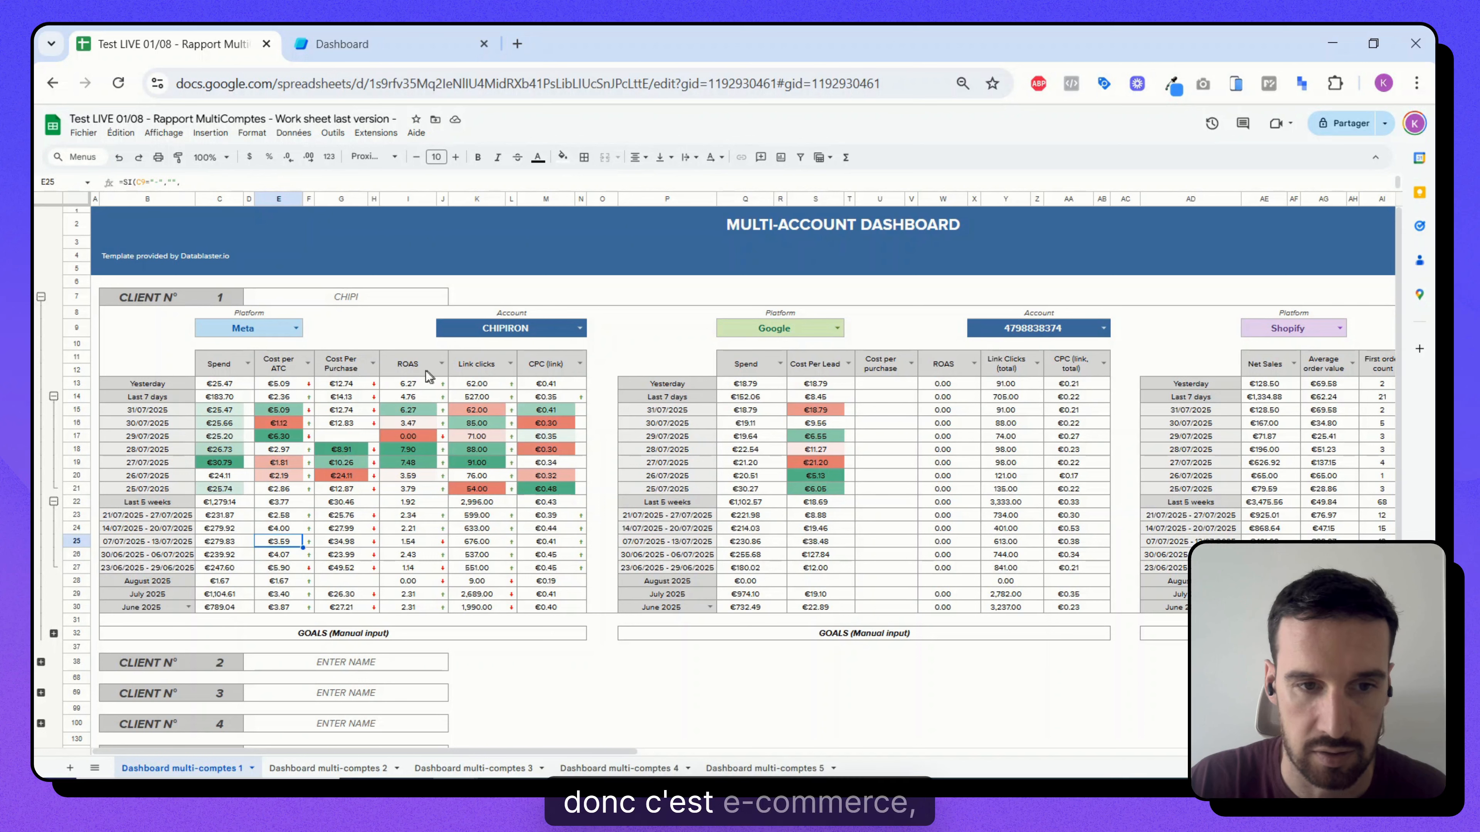
- Check which metrics can replace Cost Per Purchase in client 1's Meta block
click(373, 363)
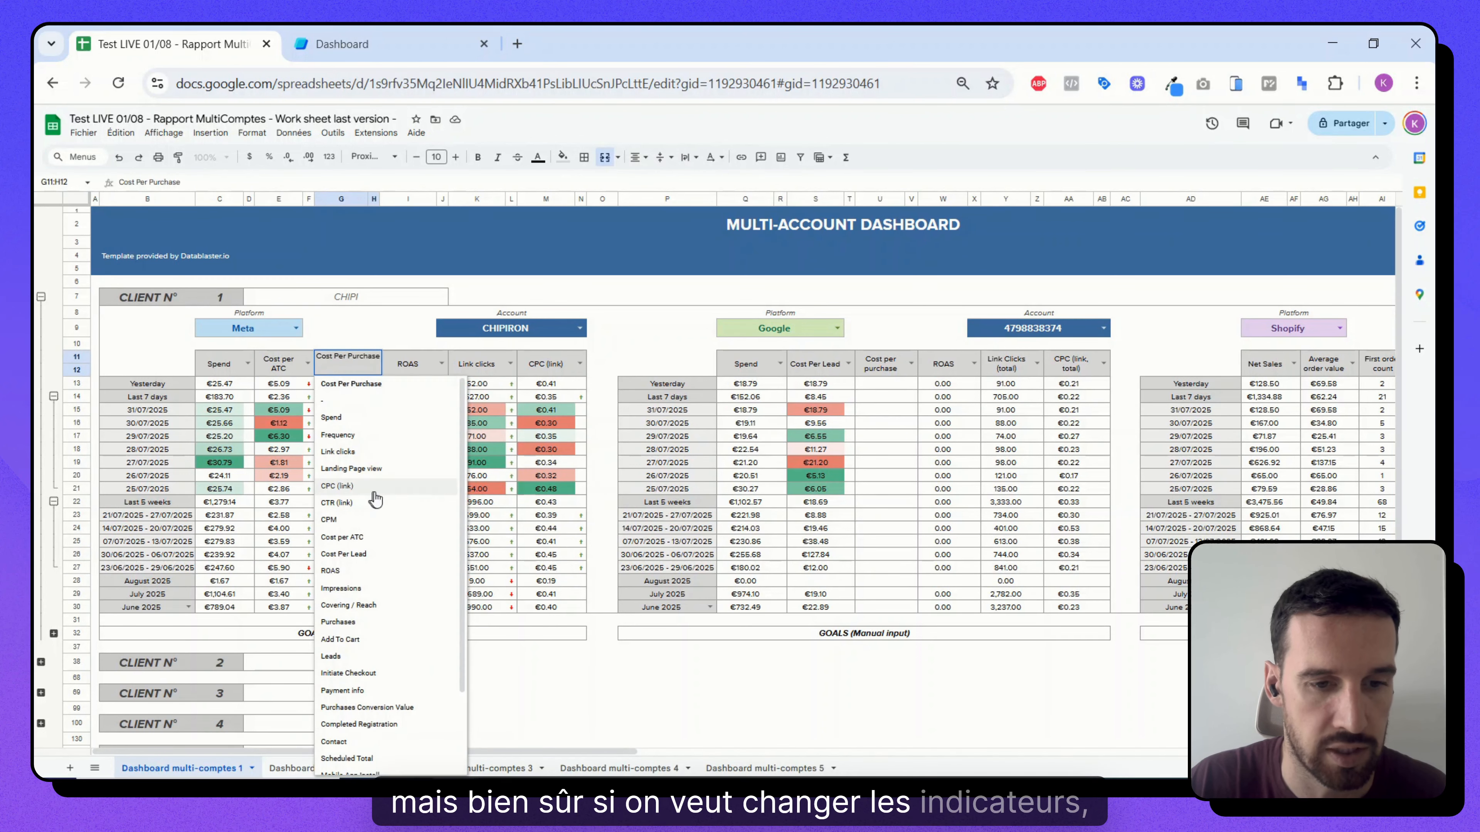
scroll(395, 577, up, 3)
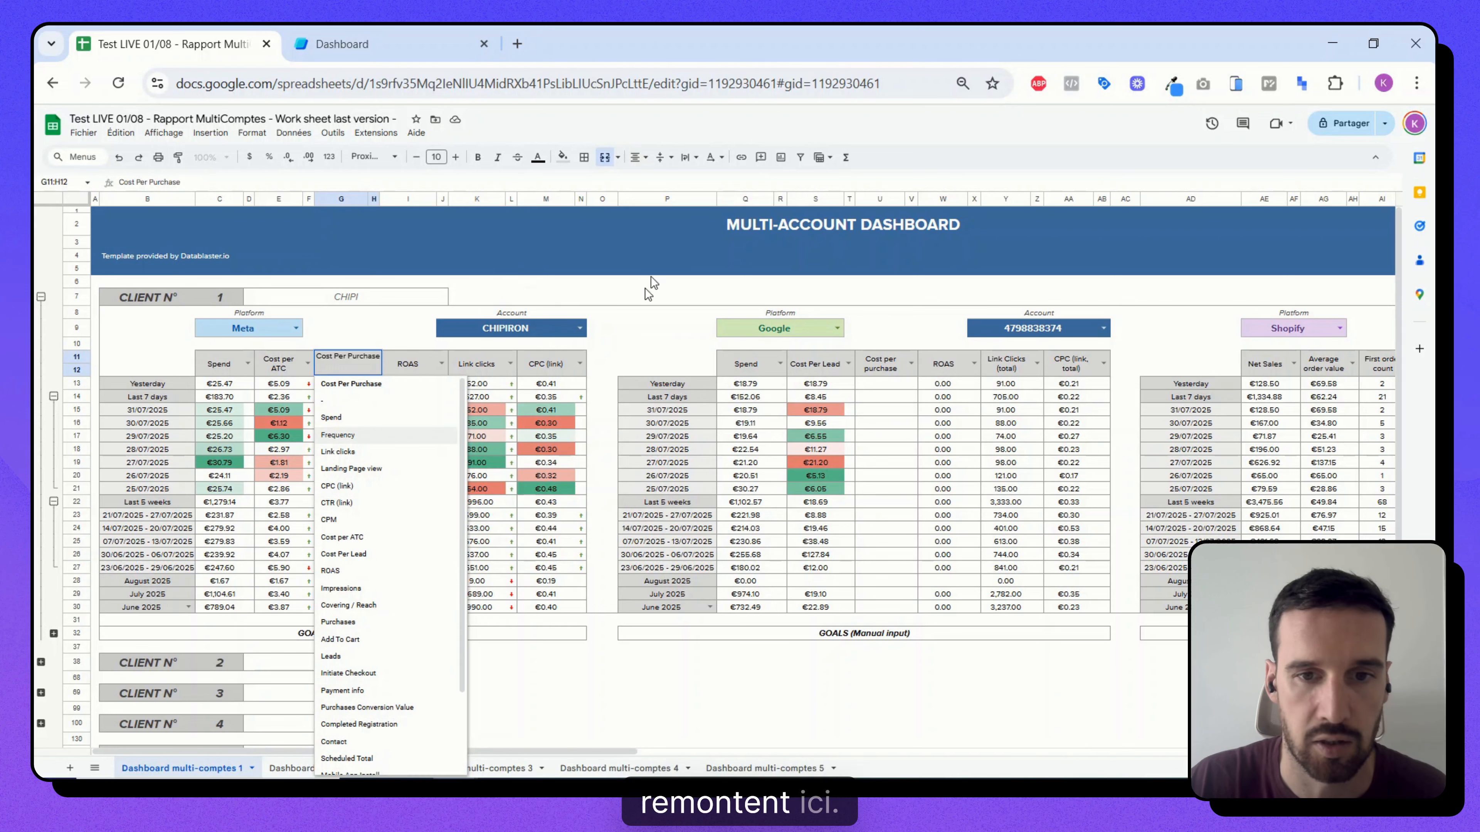
click(610, 322)
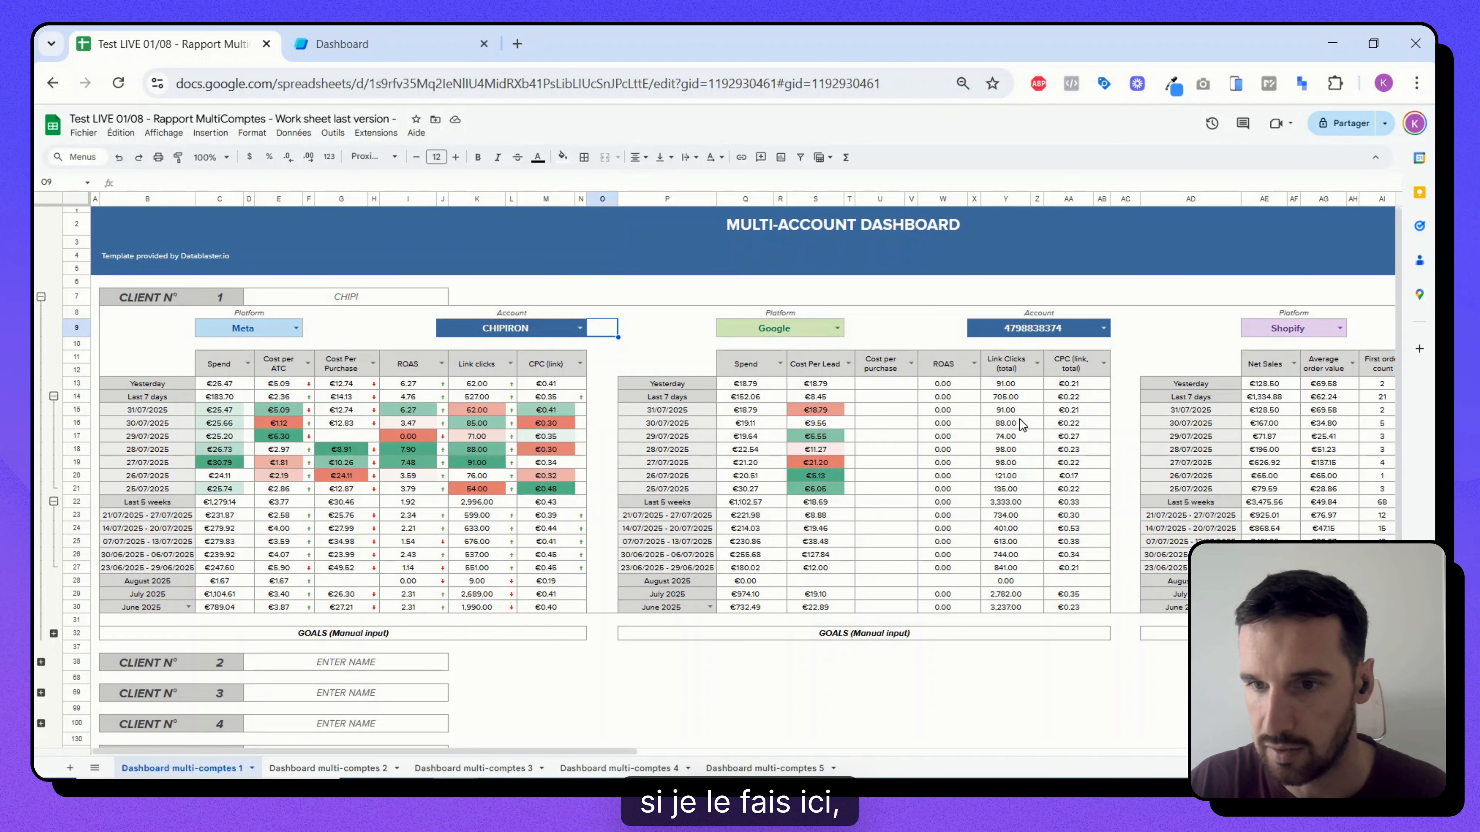
- Apply a green-white-red conditional color scale to AA15:AA21, the last seven days of Google CPC (link, total), with low values green
click(1070, 411)
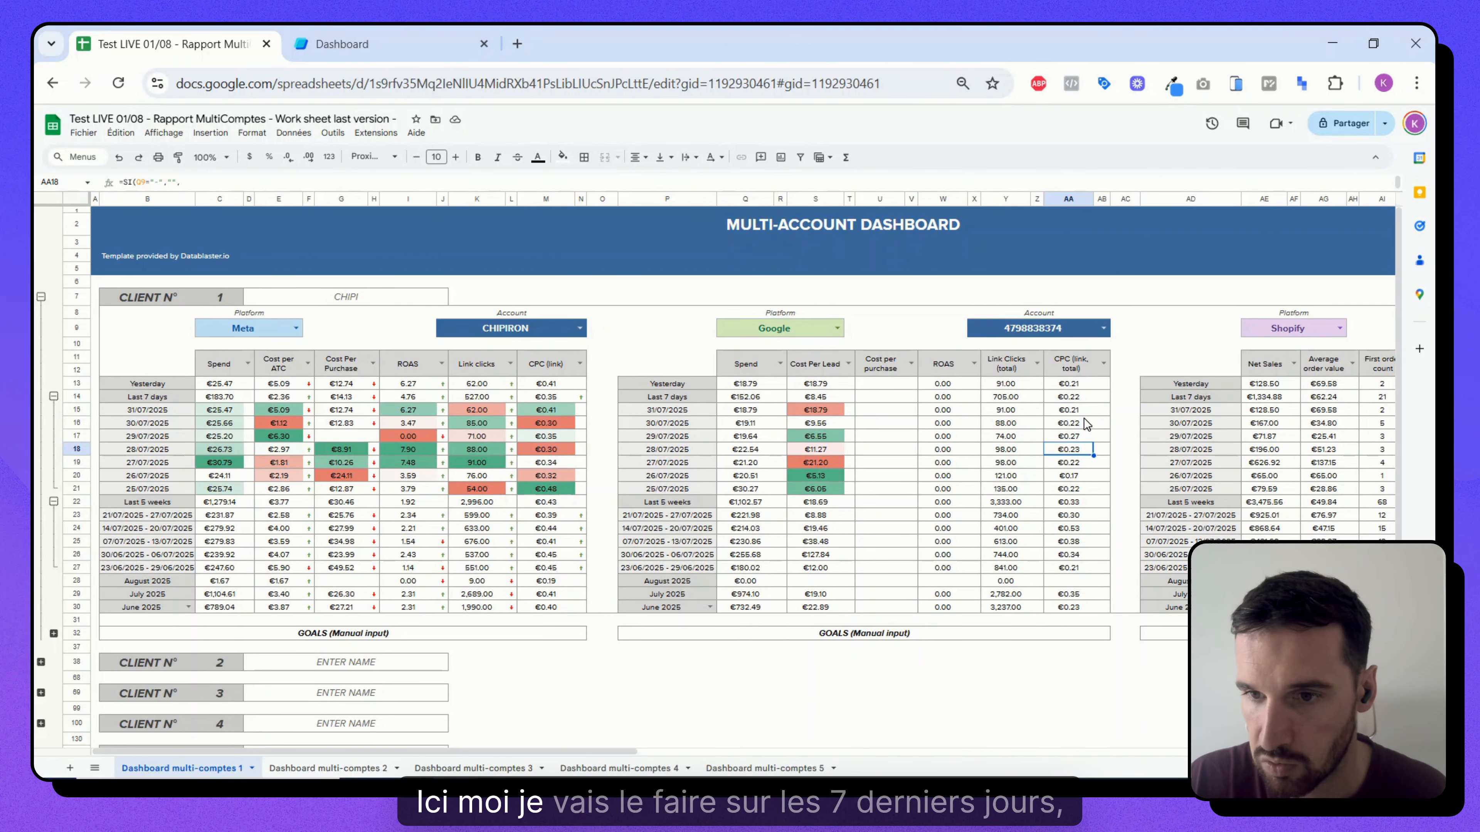
drag(1069, 410, 1064, 492)
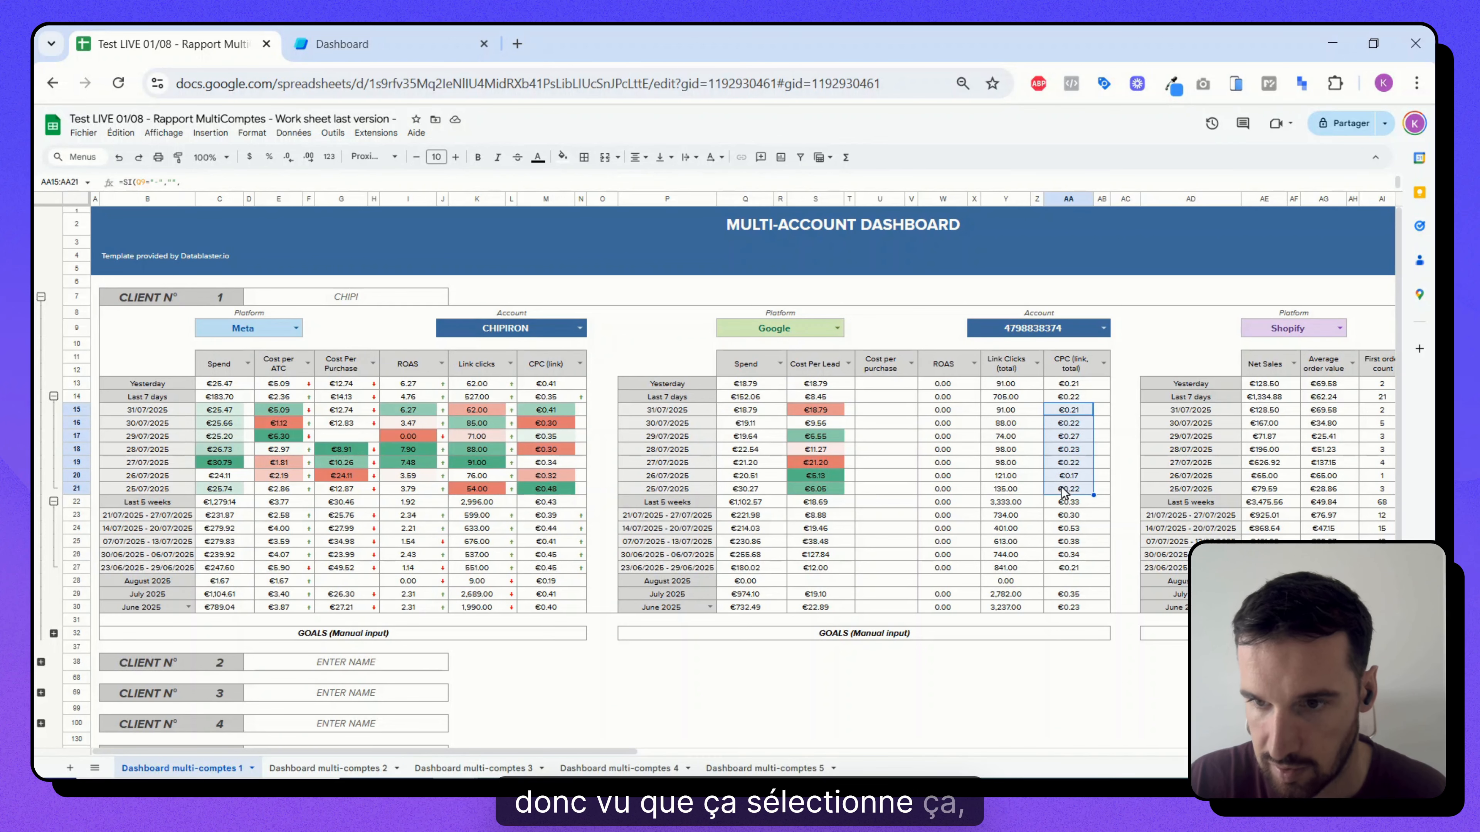
click(563, 156)
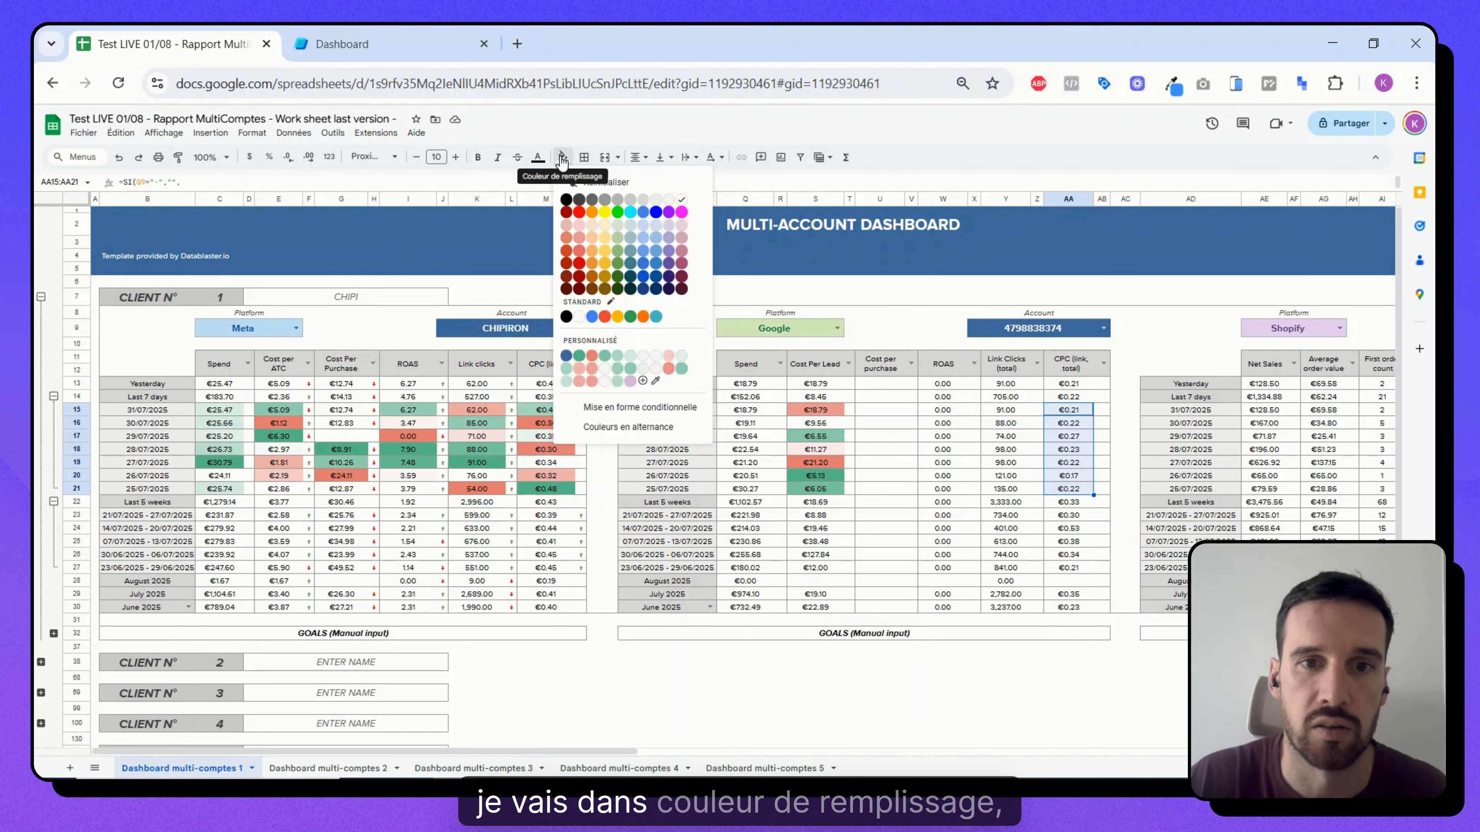
click(646, 410)
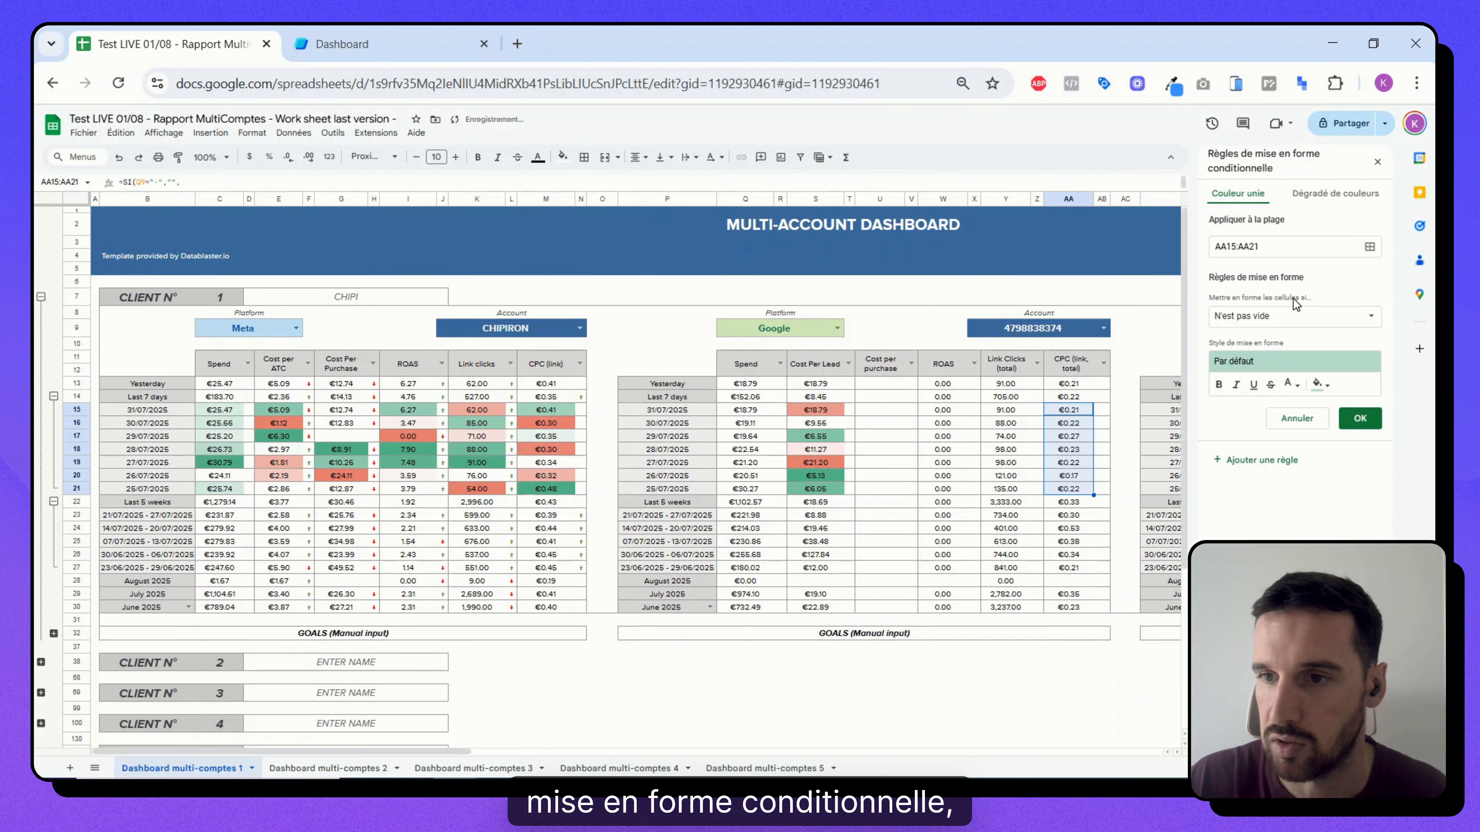
click(1334, 195)
click(1291, 319)
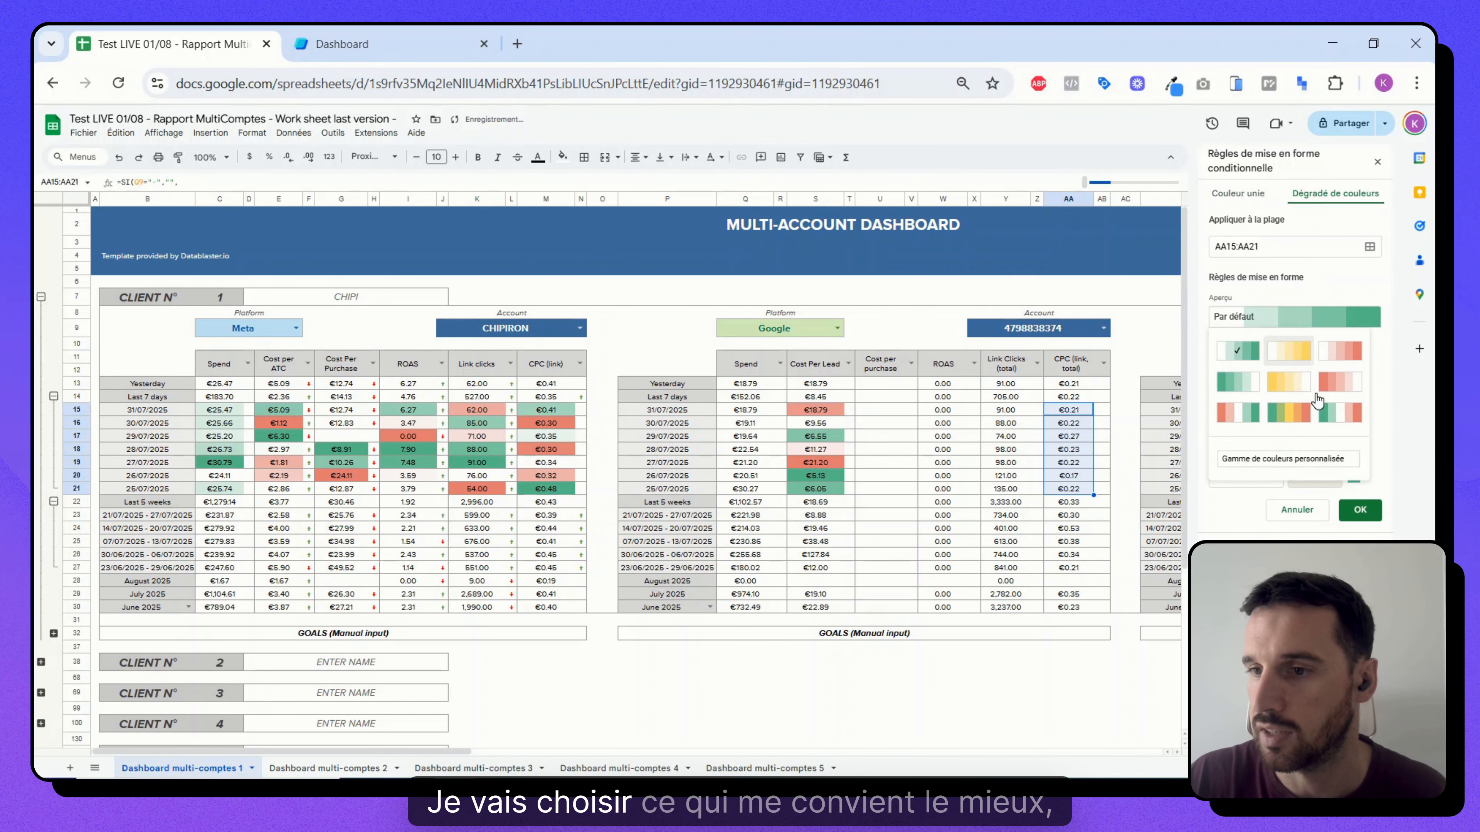
click(1343, 417)
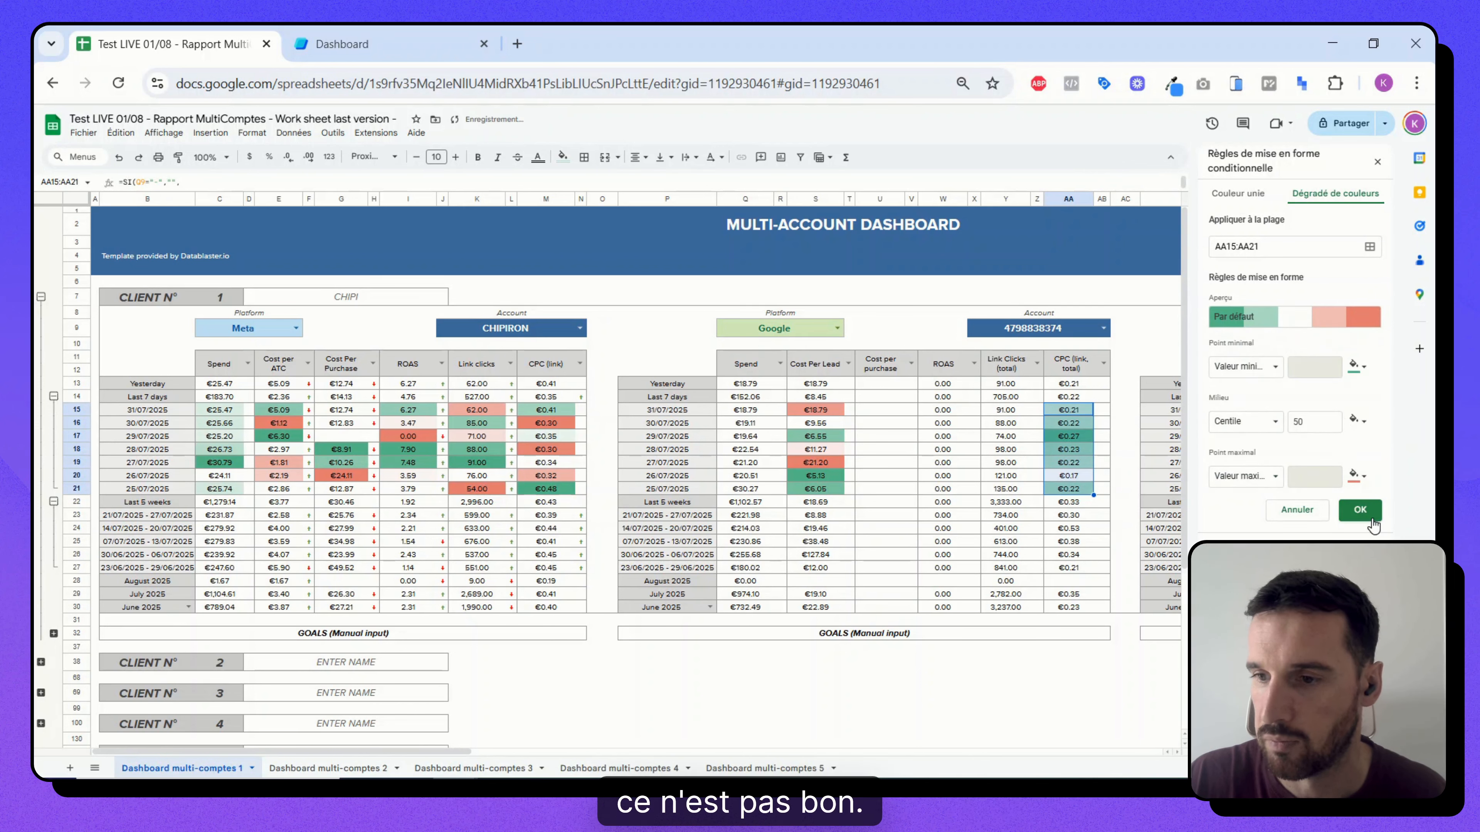
click(1360, 510)
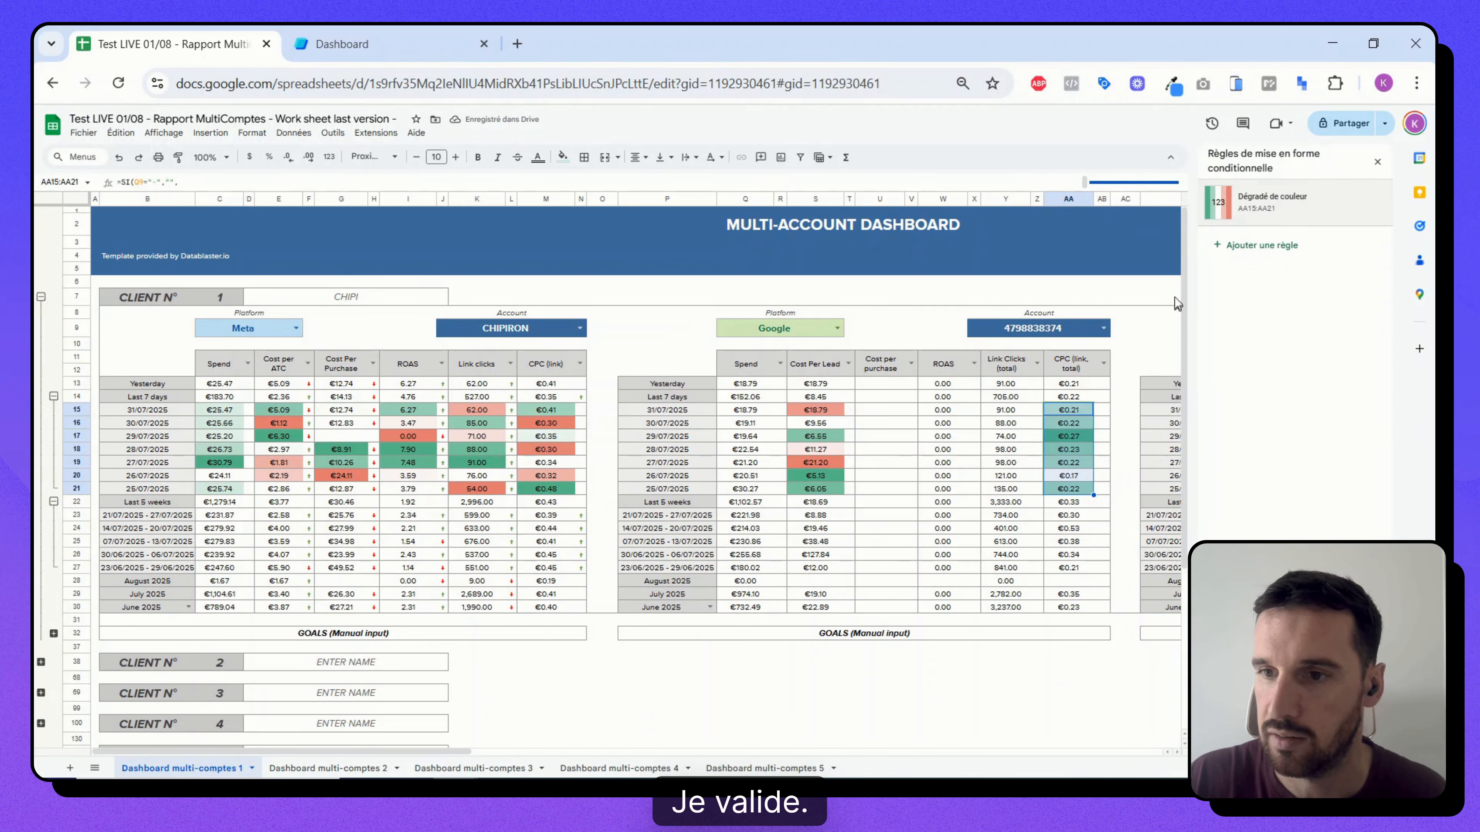
click(1376, 163)
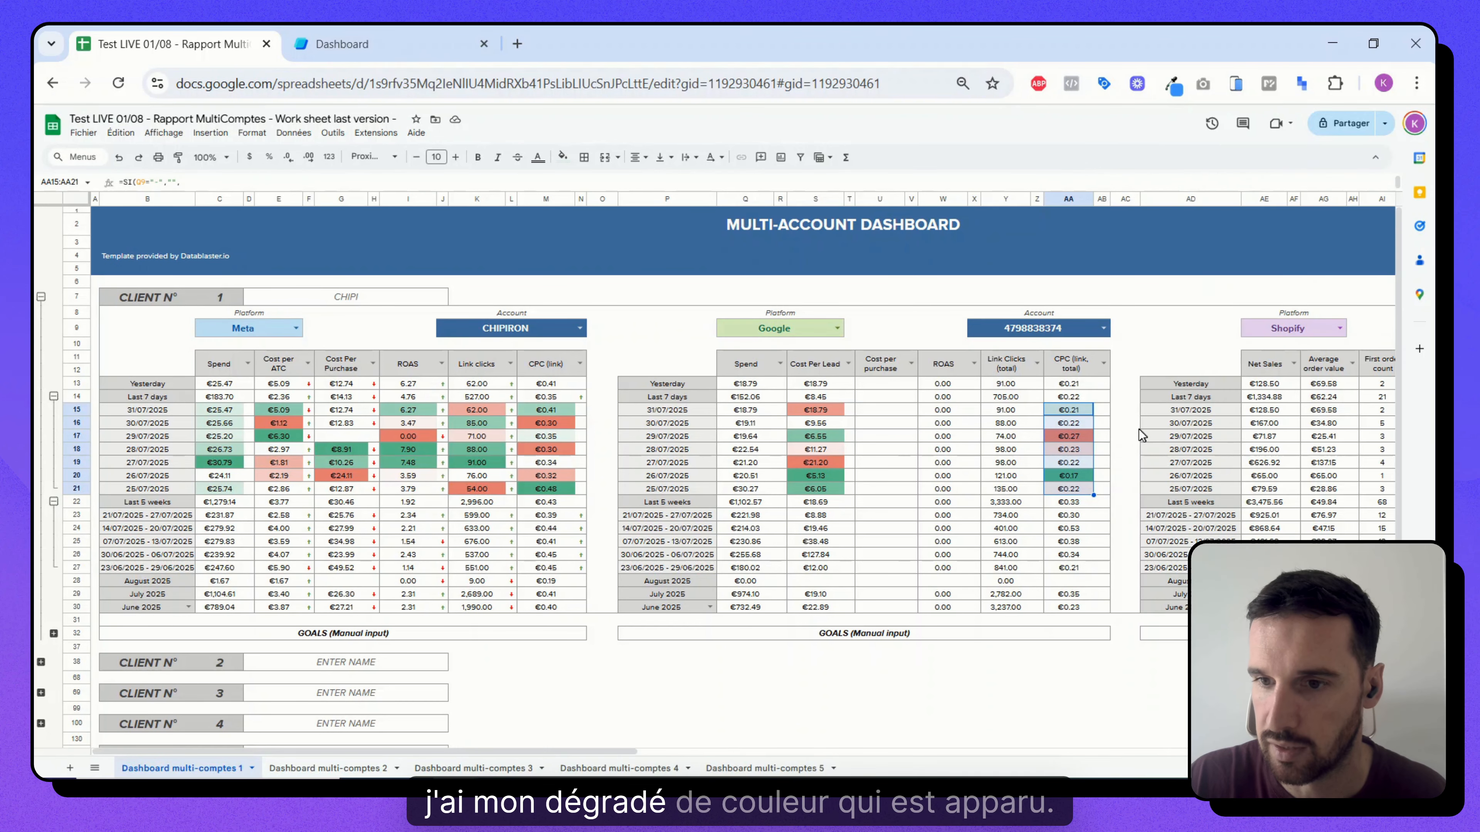
click(1070, 438)
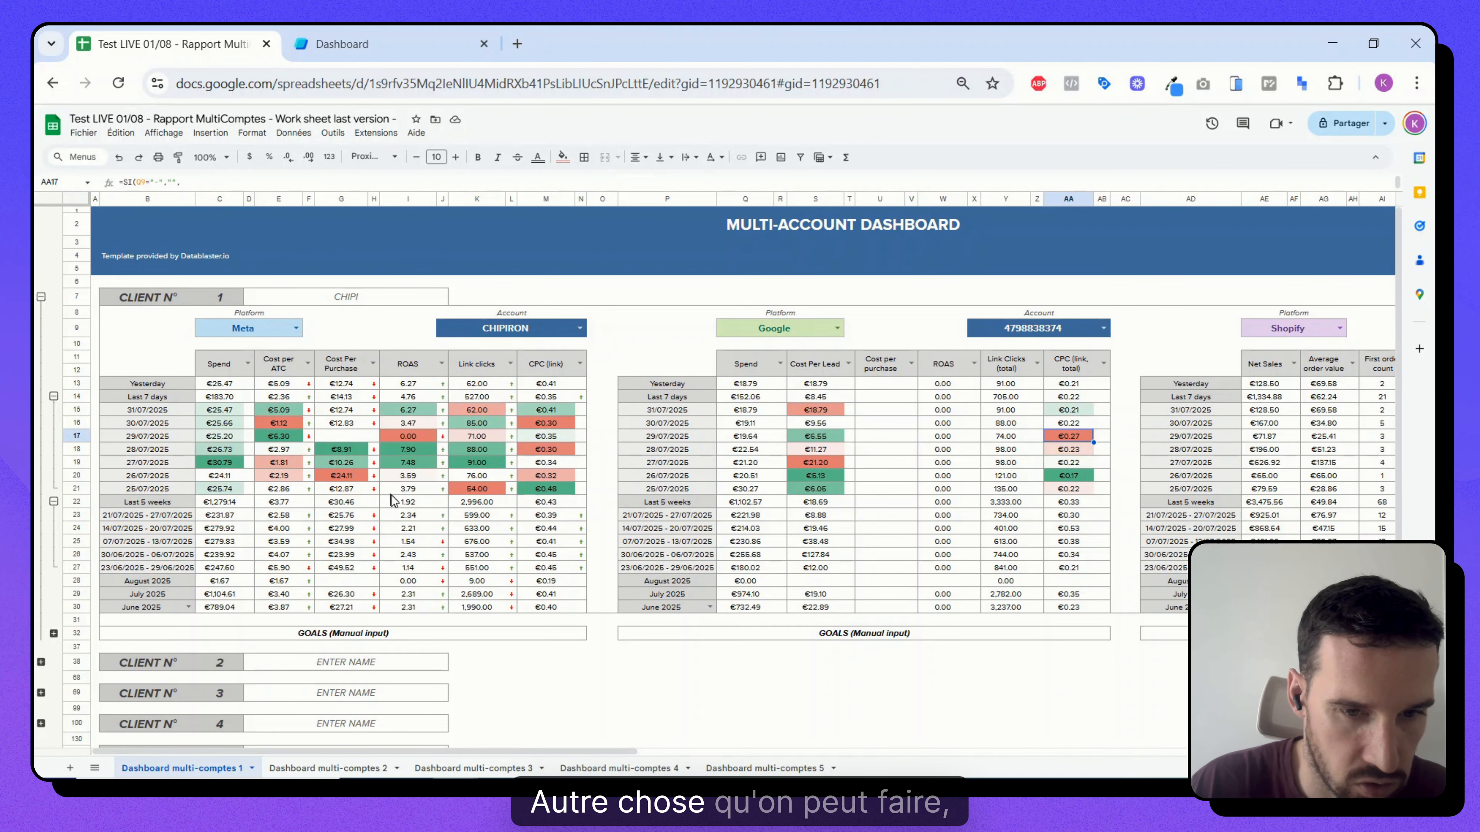
- Expand client 1's goals and set the Meta CPC (link) daily, weekly and monthly goals to 0.45
click(53, 633)
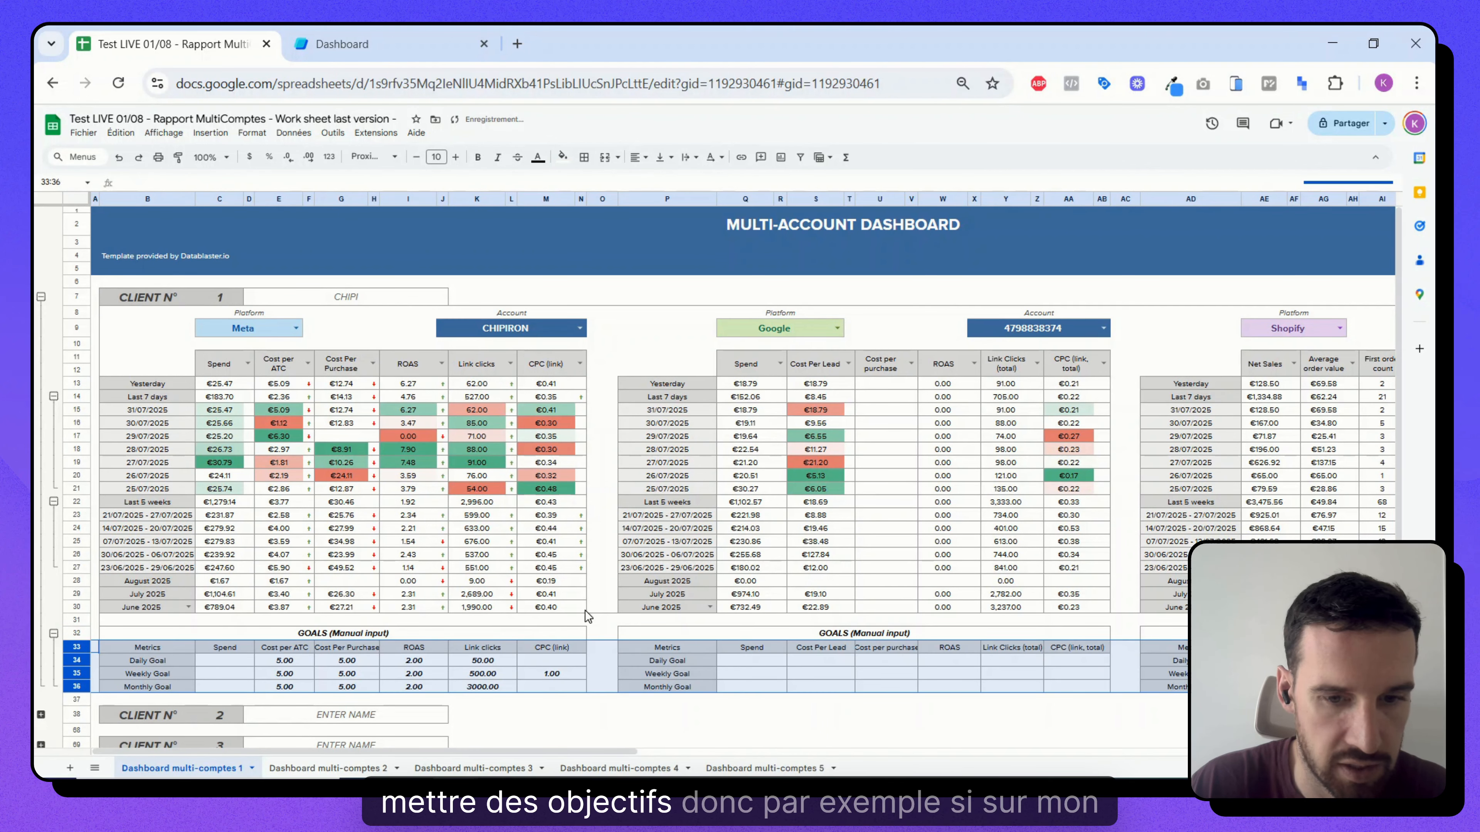
click(538, 675)
key(Delete)
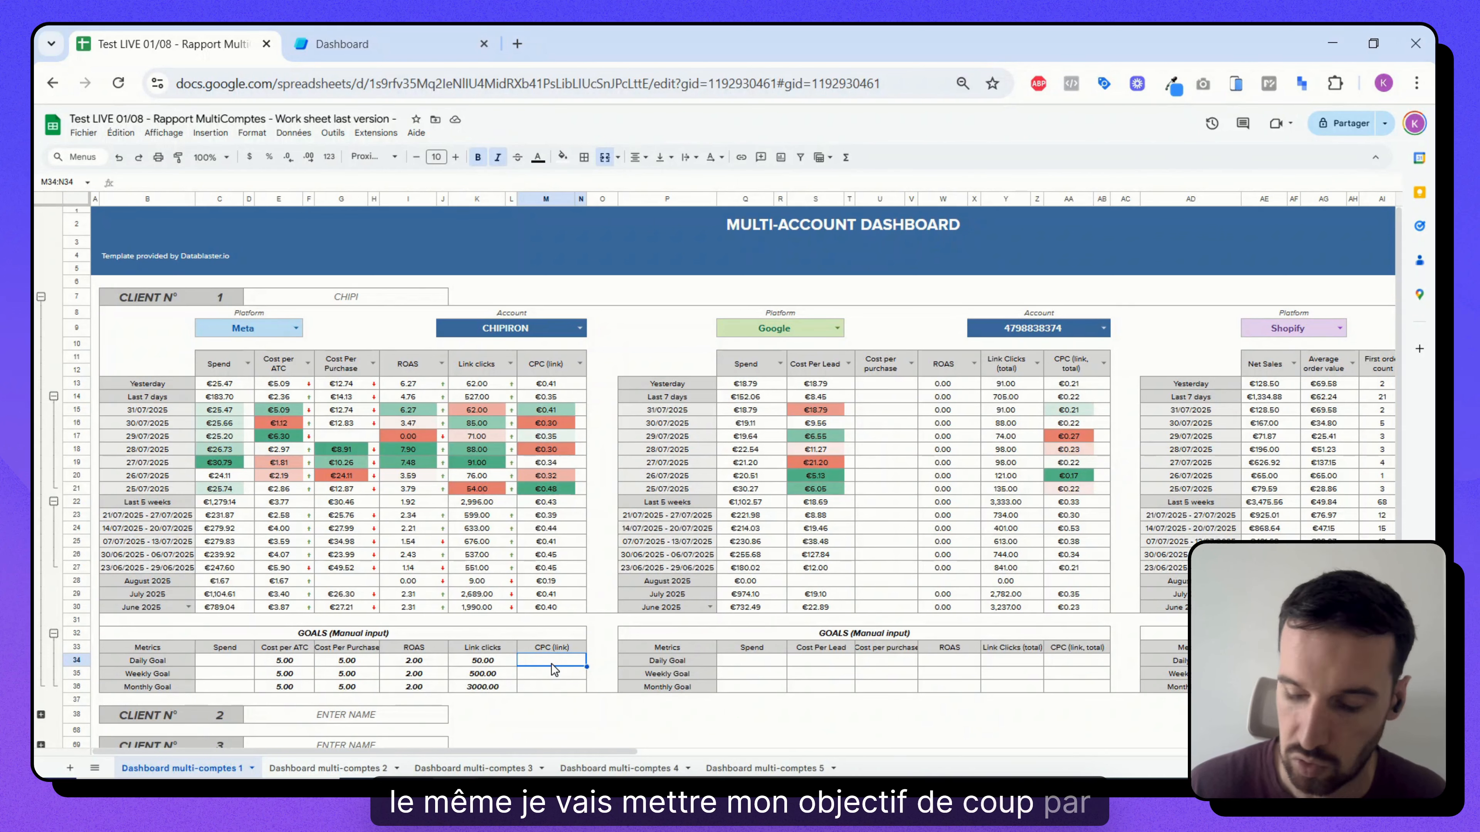
text(0.45)
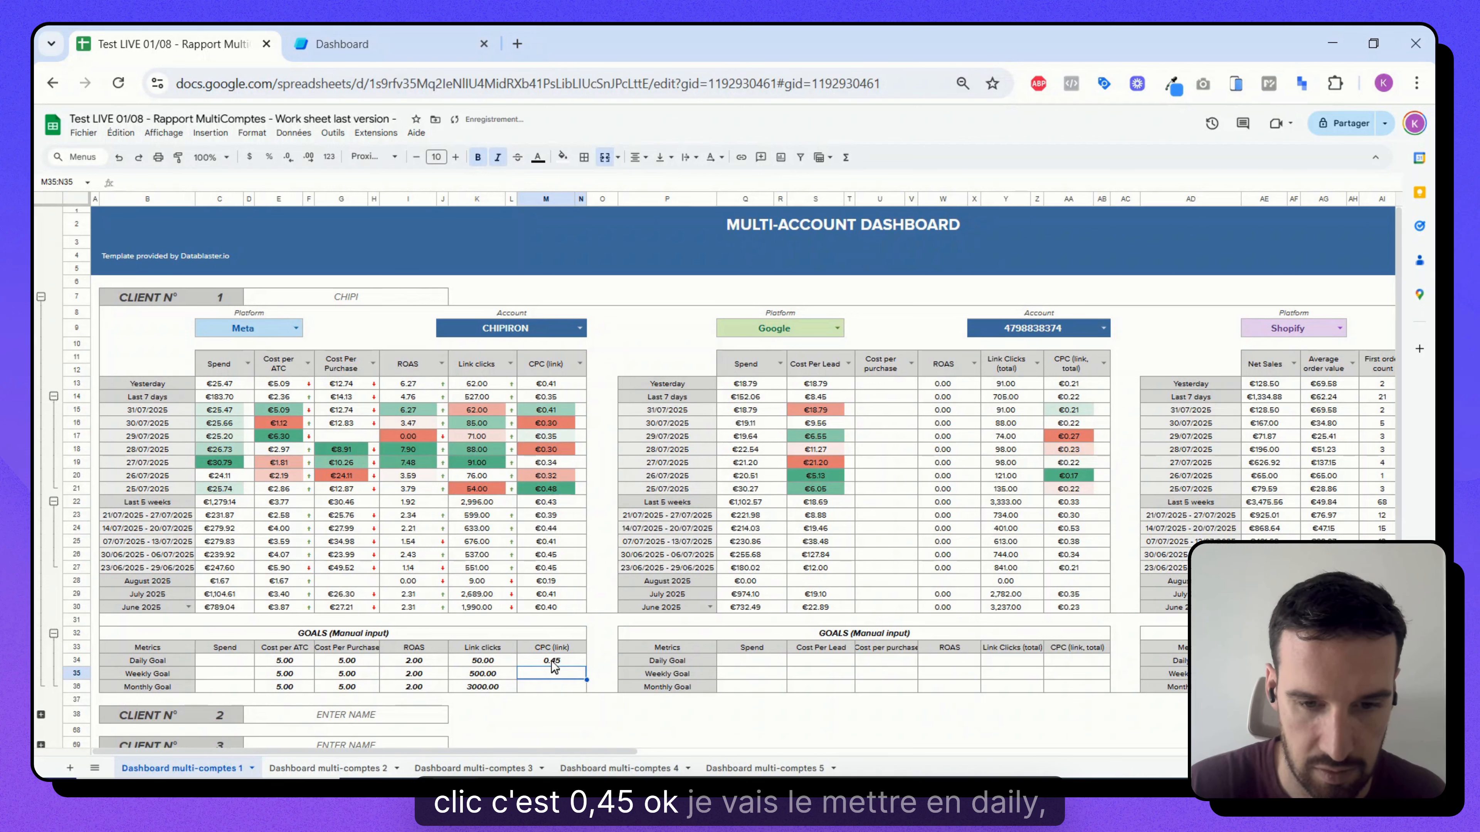
click(552, 661)
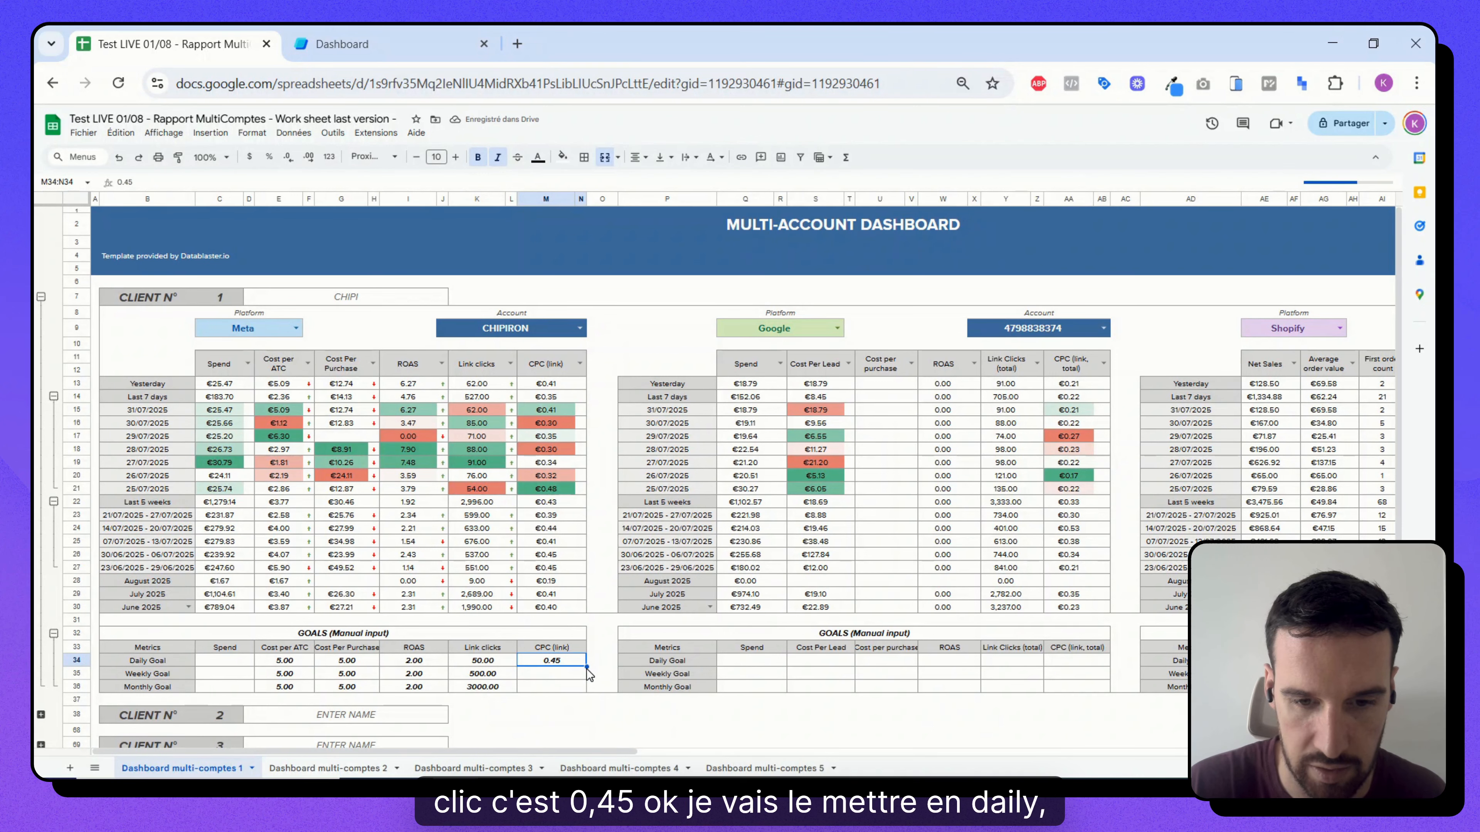
shift+click(580, 693)
key(ctrl+d)
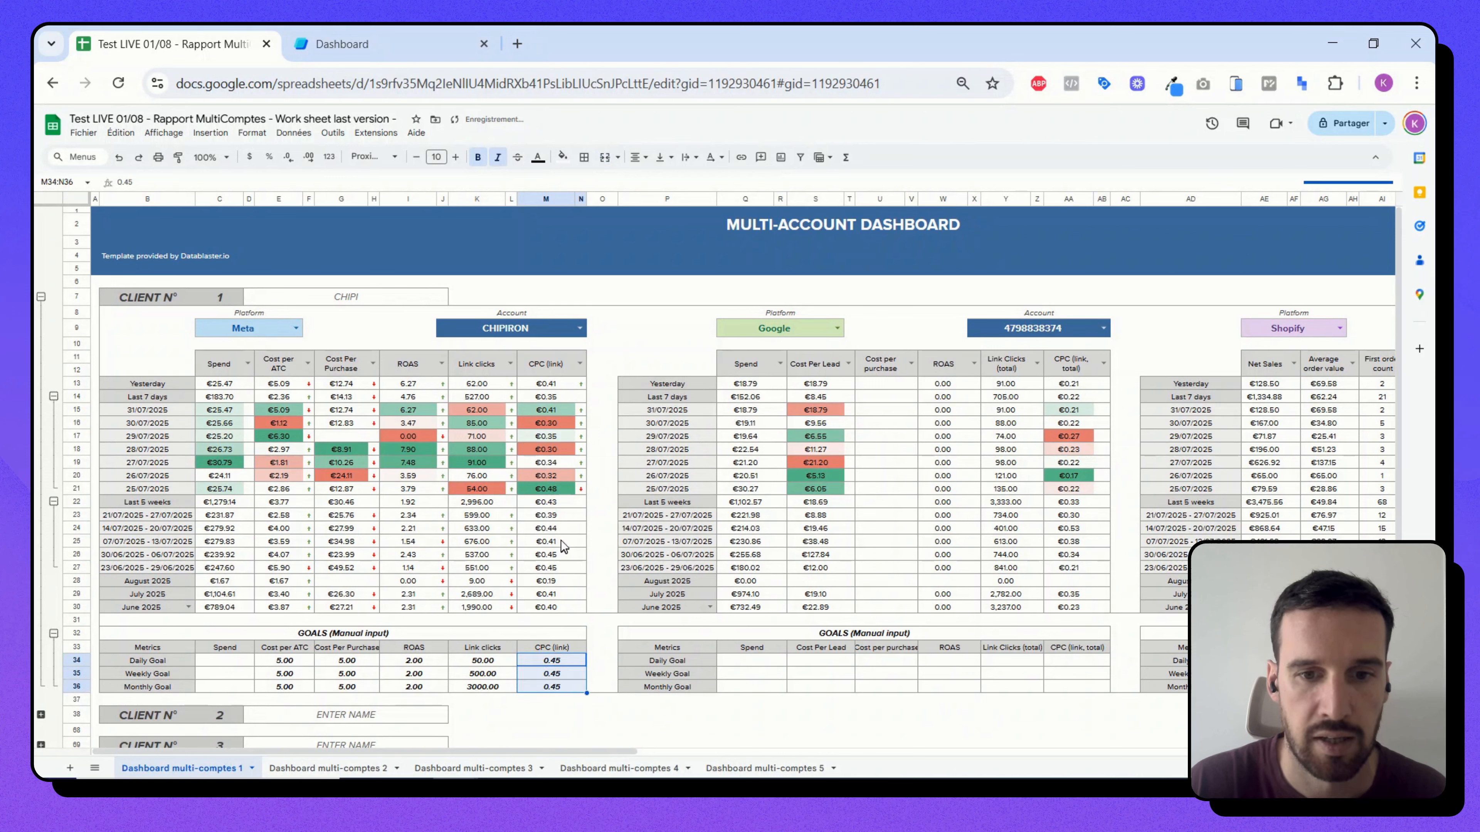
click(596, 488)
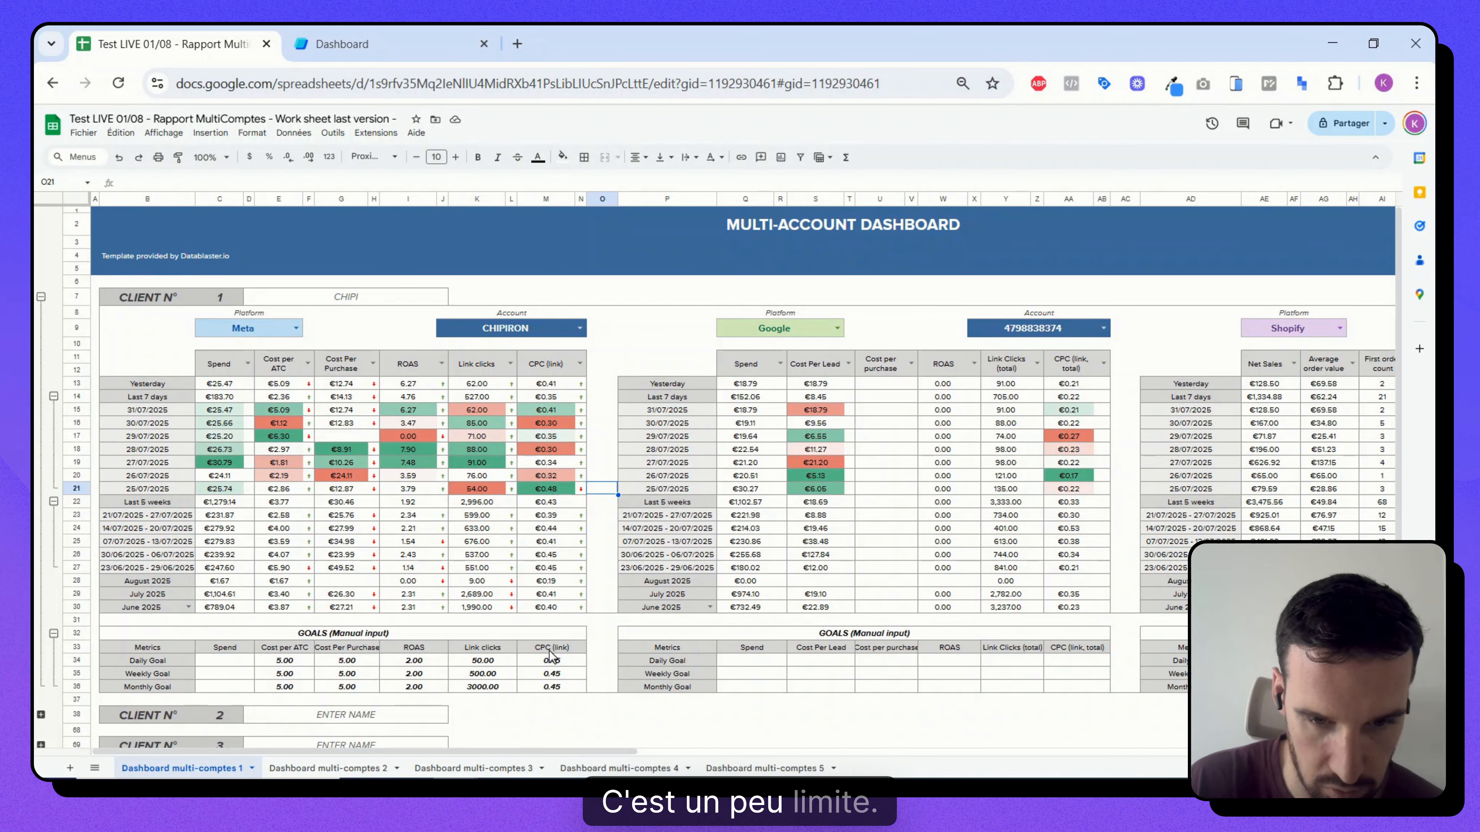
- Set client 1's weekly Meta CPC (link) goal to 0.4
click(551, 675)
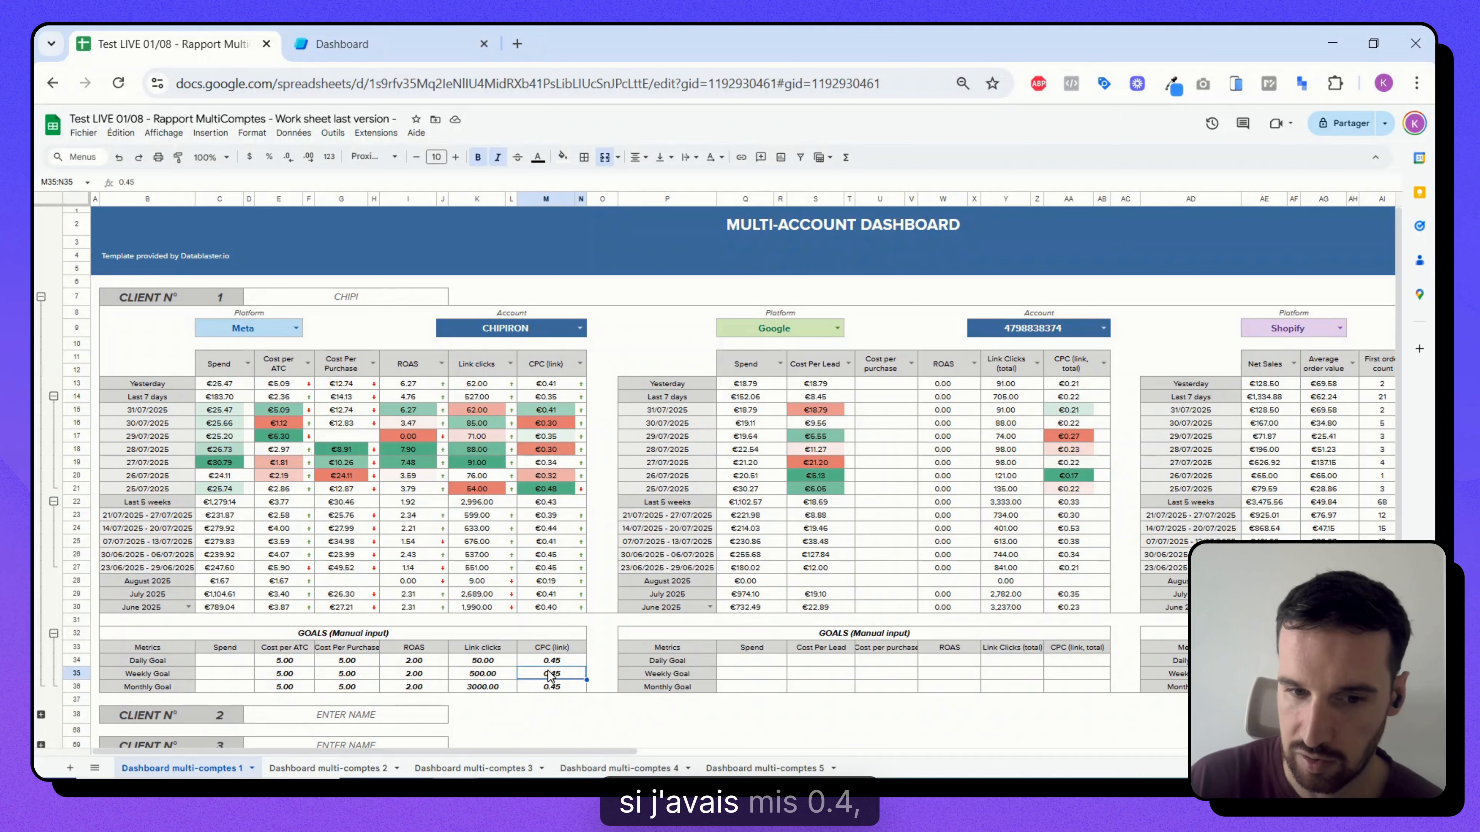
text(0.4)
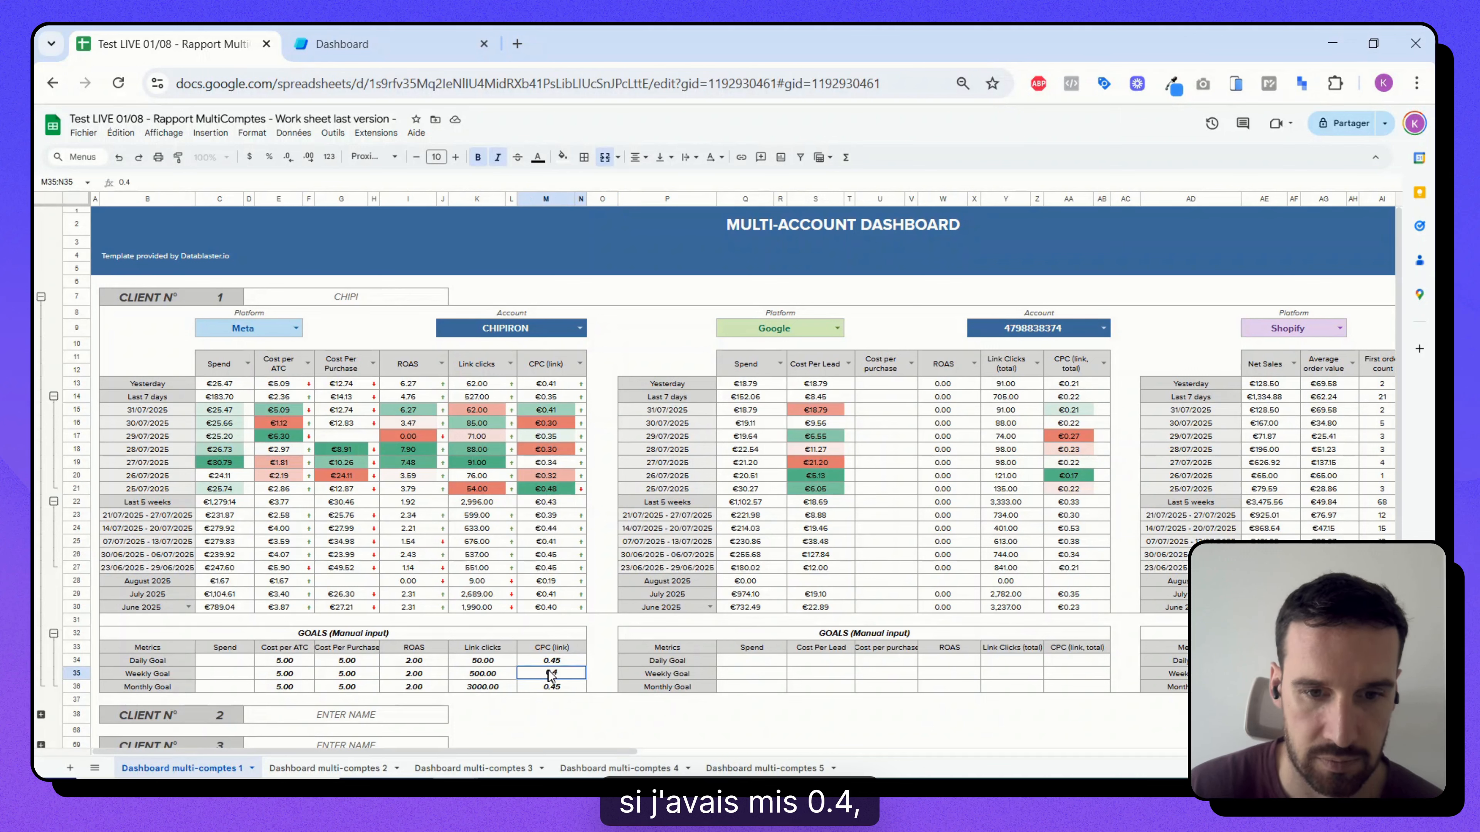
key(Return)
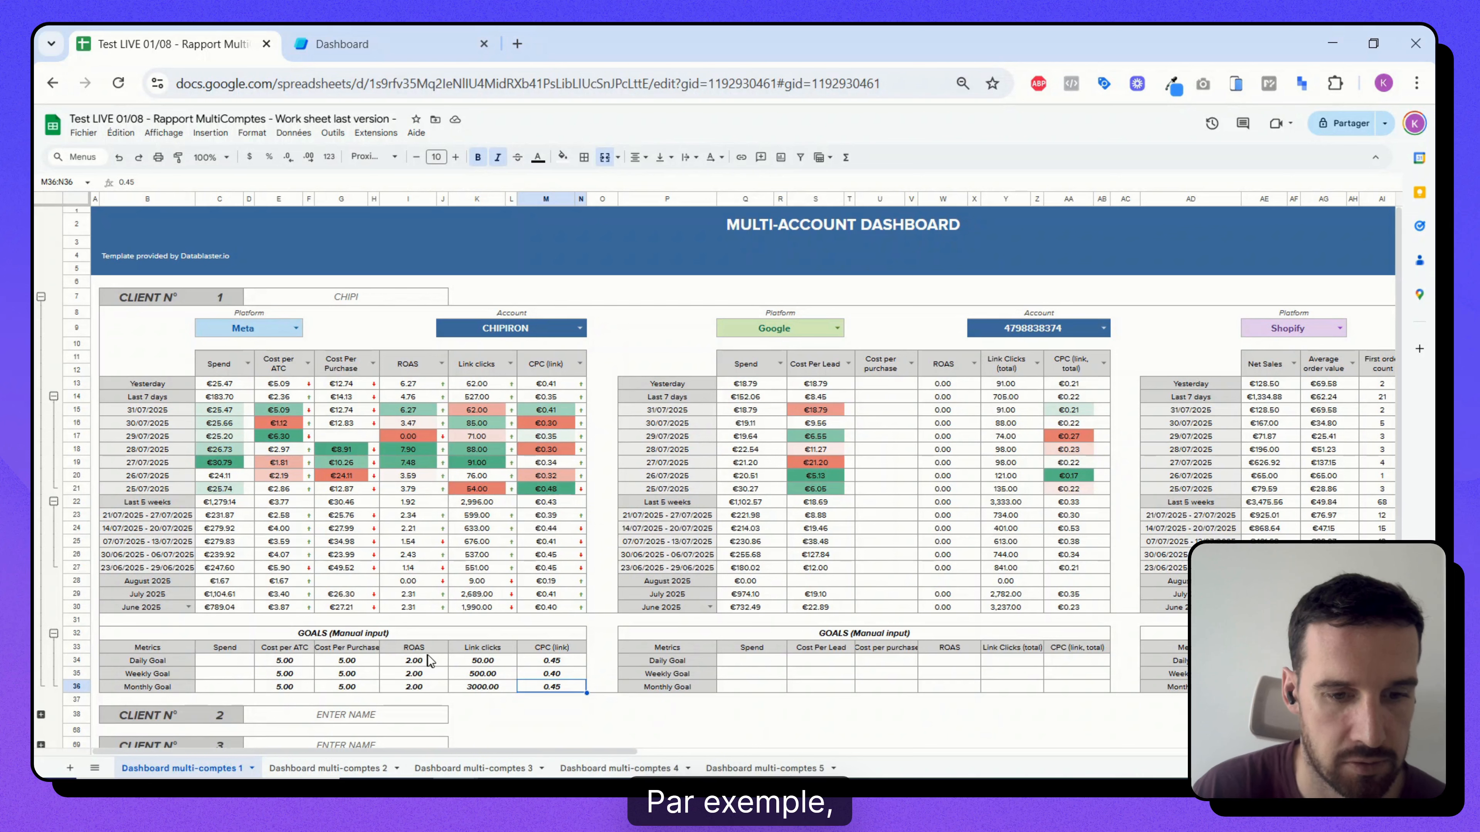
- Collapse the daily rows under Last 7 days for client 1
click(417, 648)
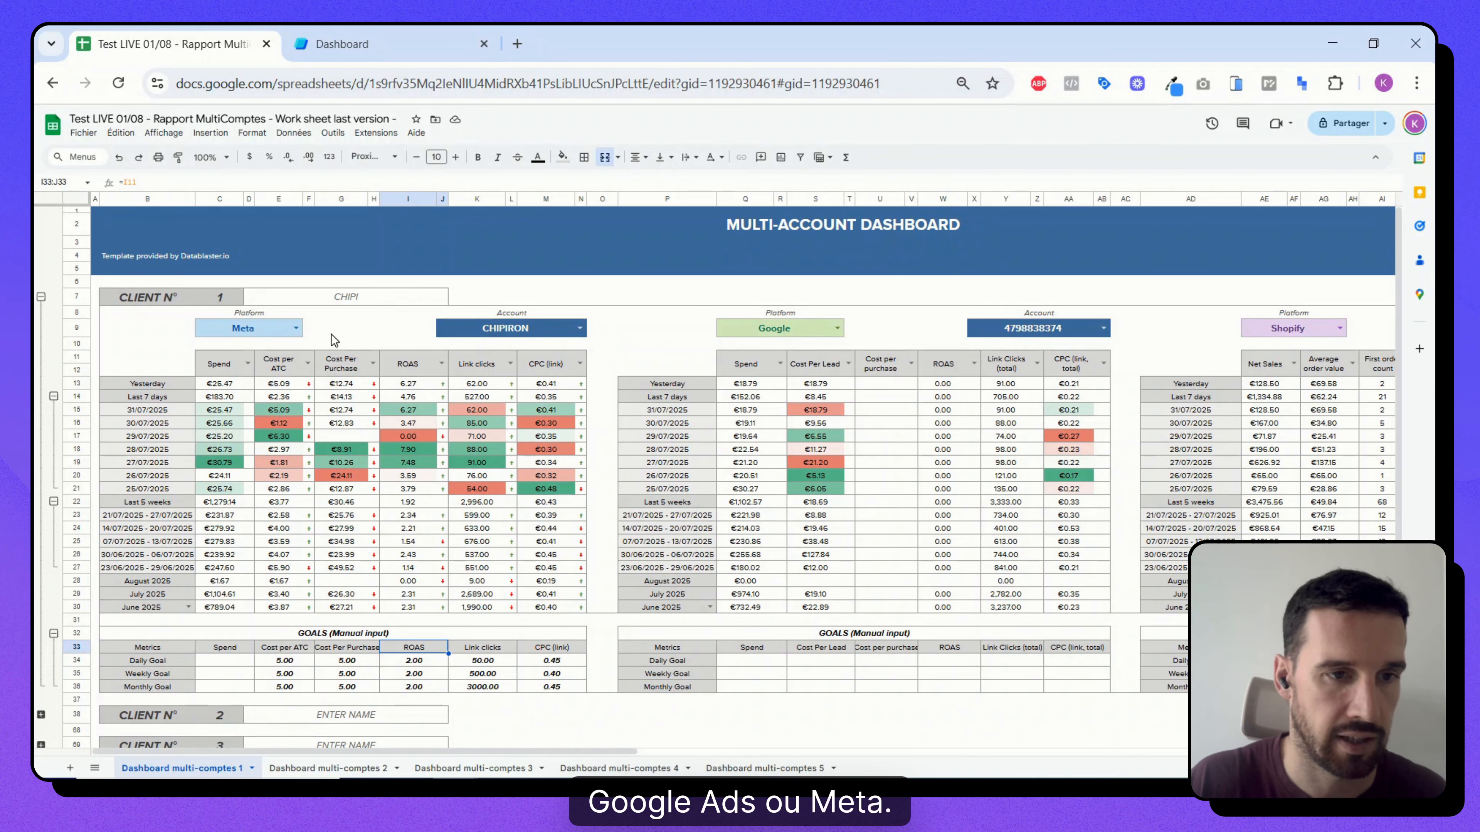
click(54, 399)
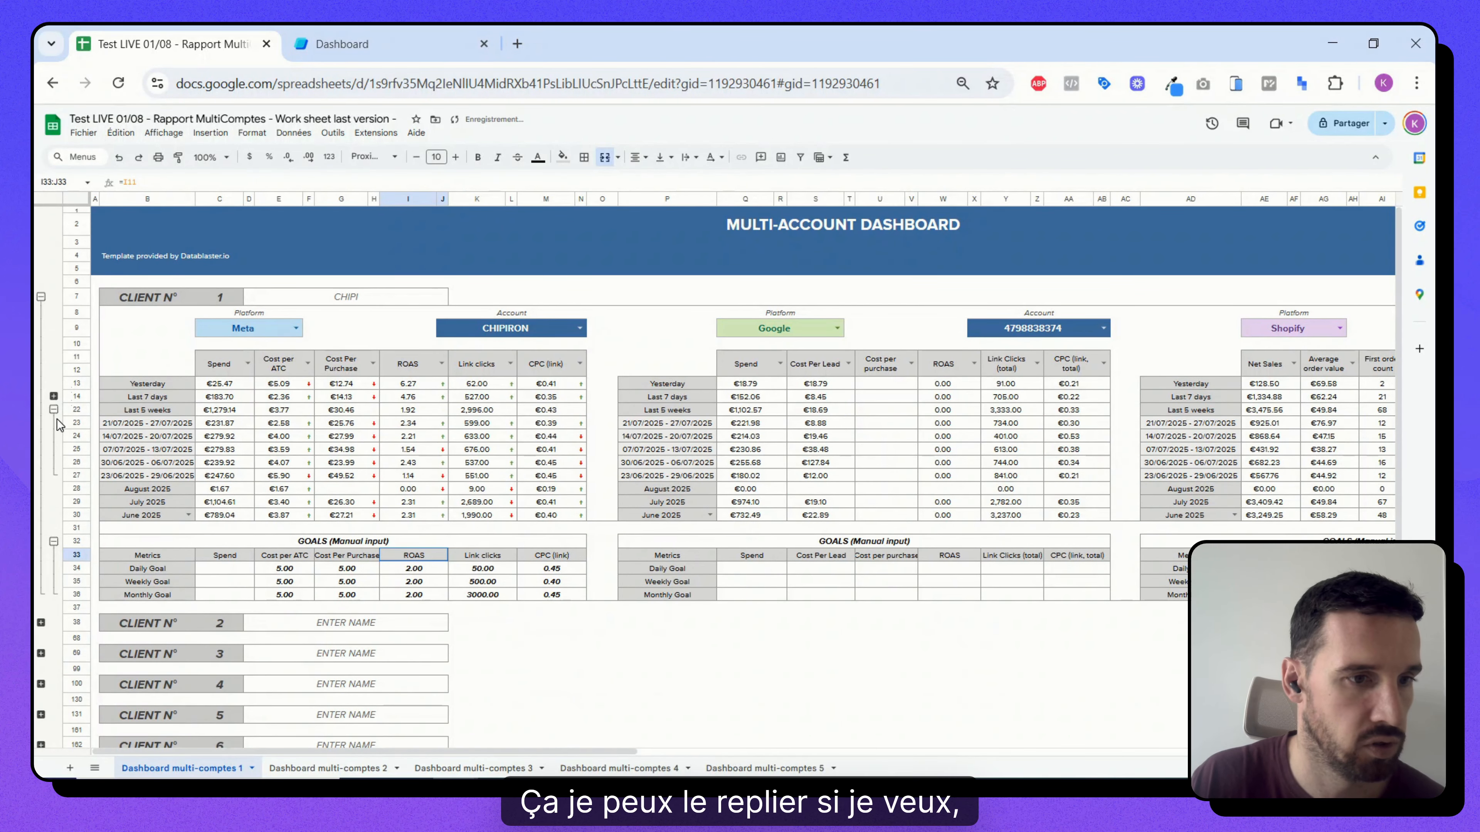
- Expand and recollapse the daily rows under client 1's Last 7 days, and collapse the whole client 1 section
click(54, 396)
click(53, 394)
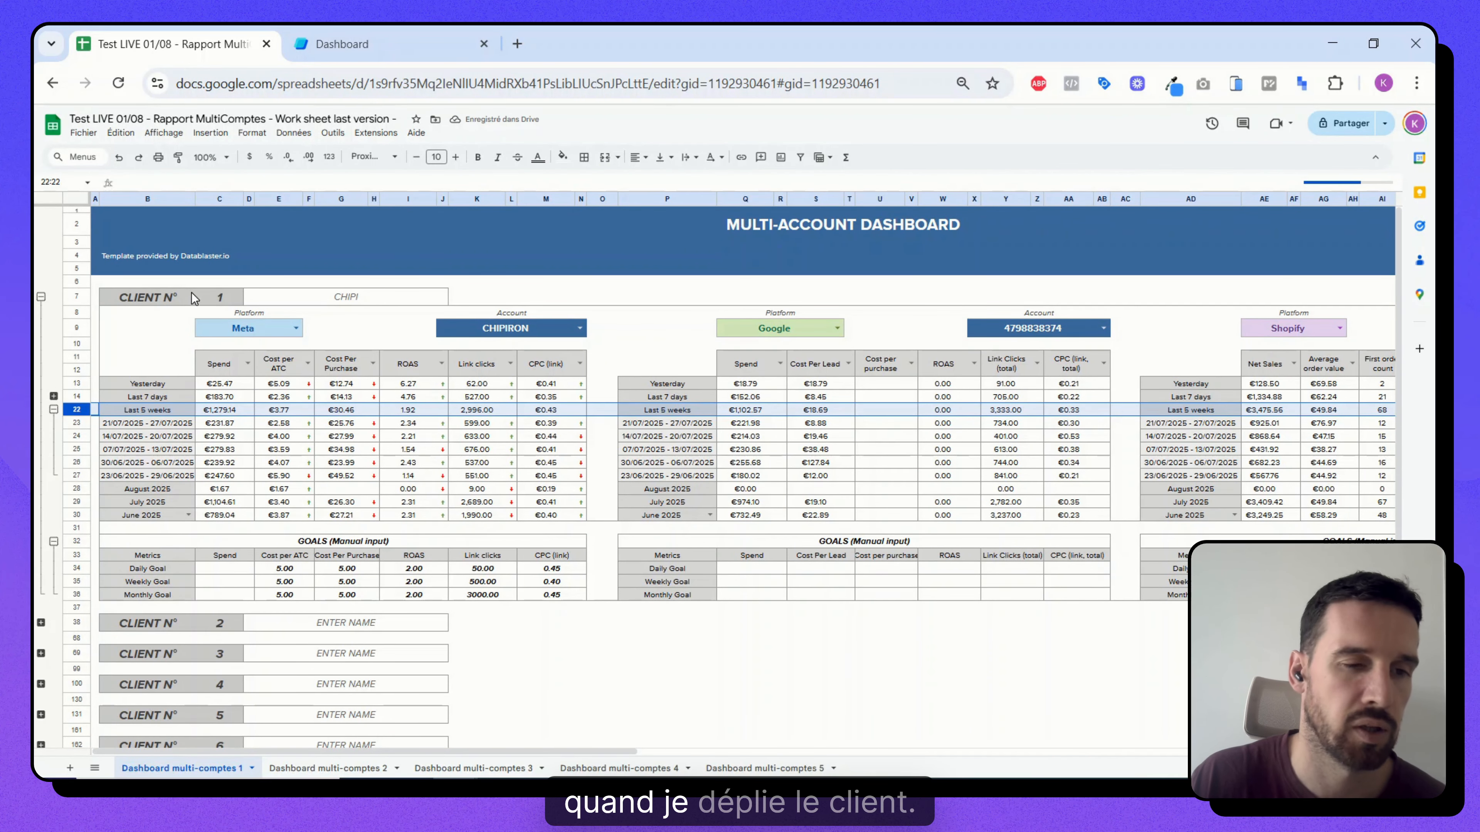
click(41, 297)
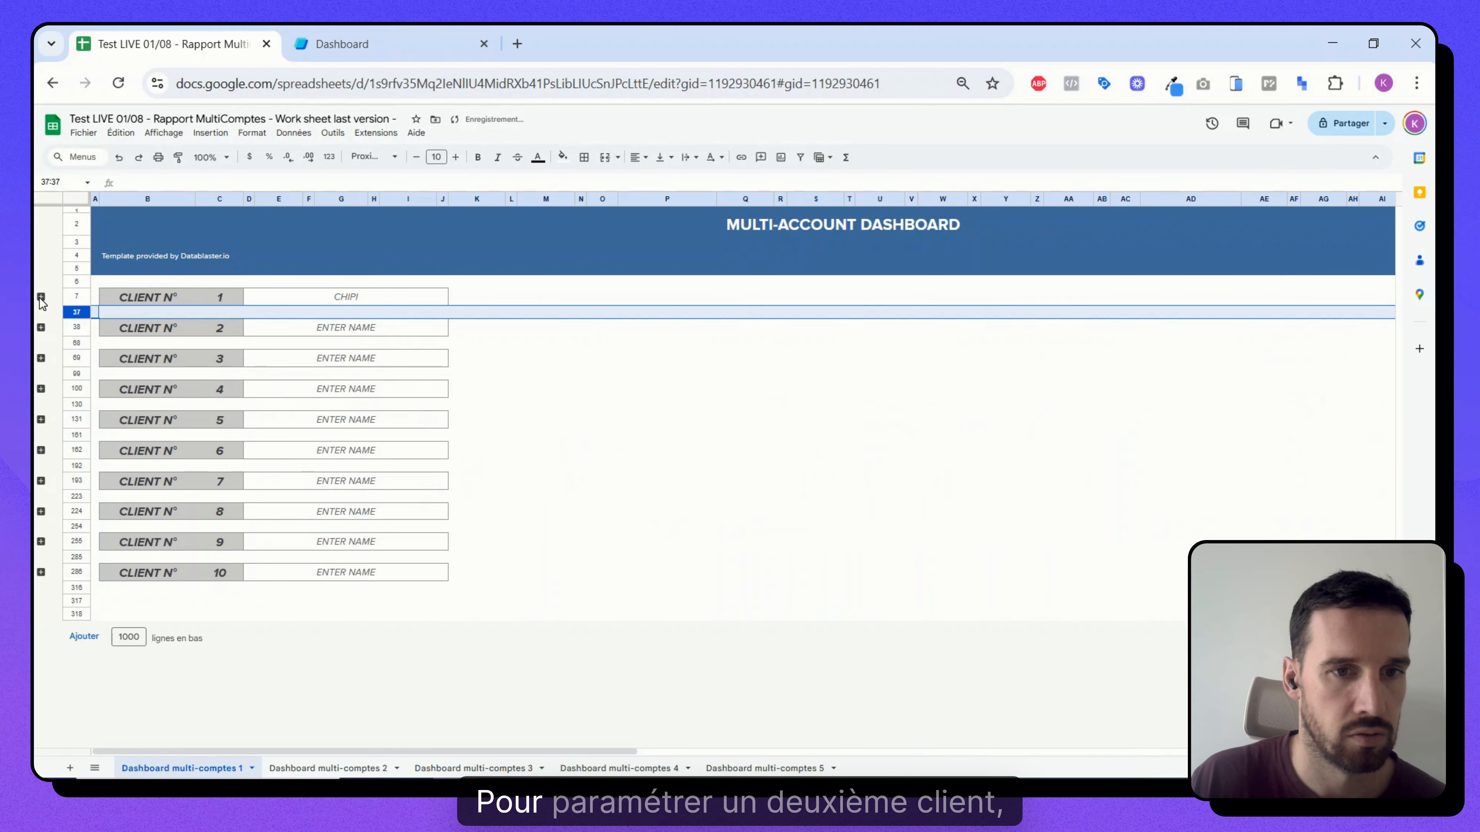
- Expand client 2, view the available options for its first platform and account without changing them, and collapse the section again
click(41, 328)
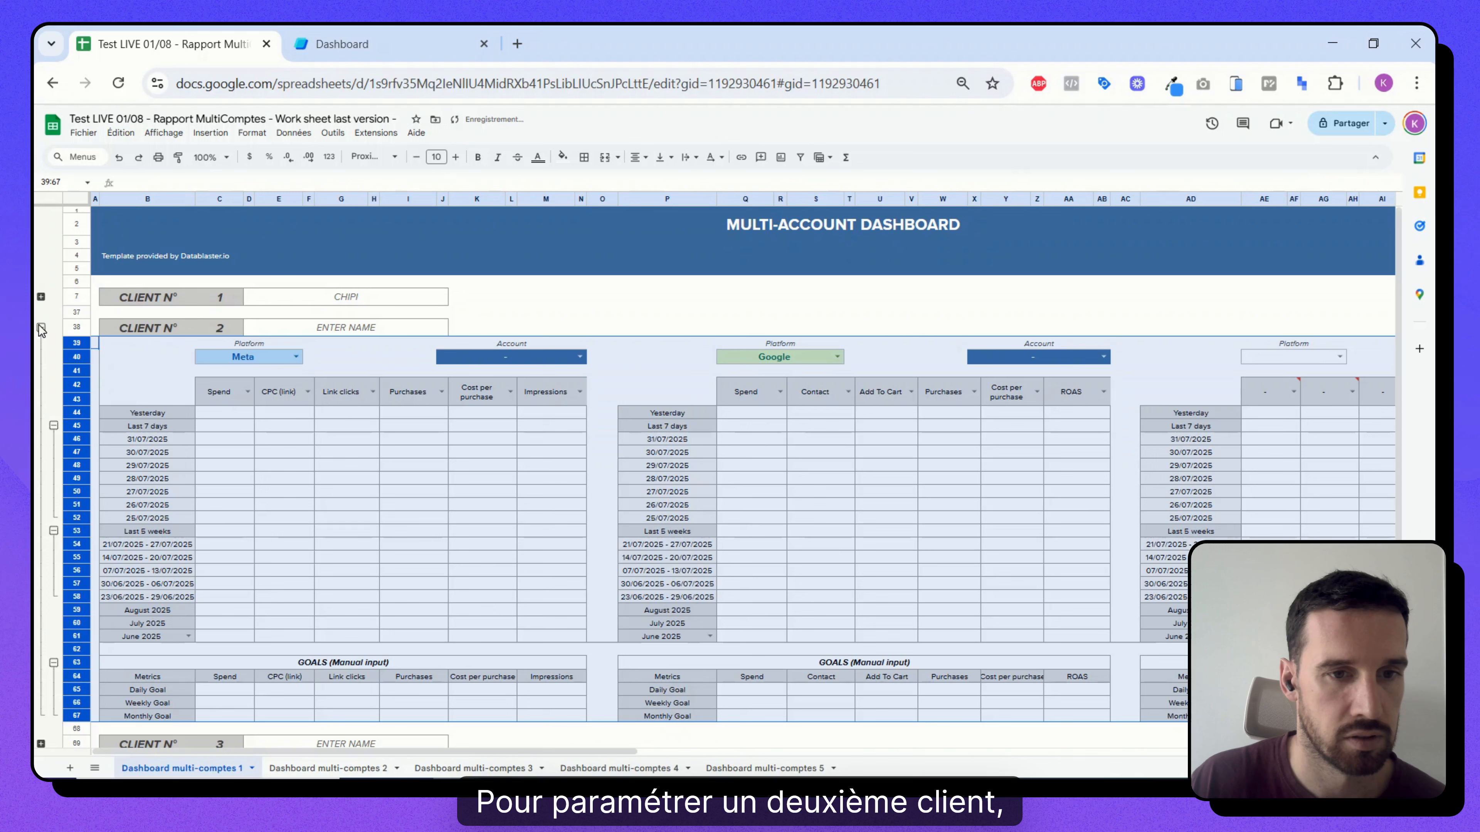
click(302, 356)
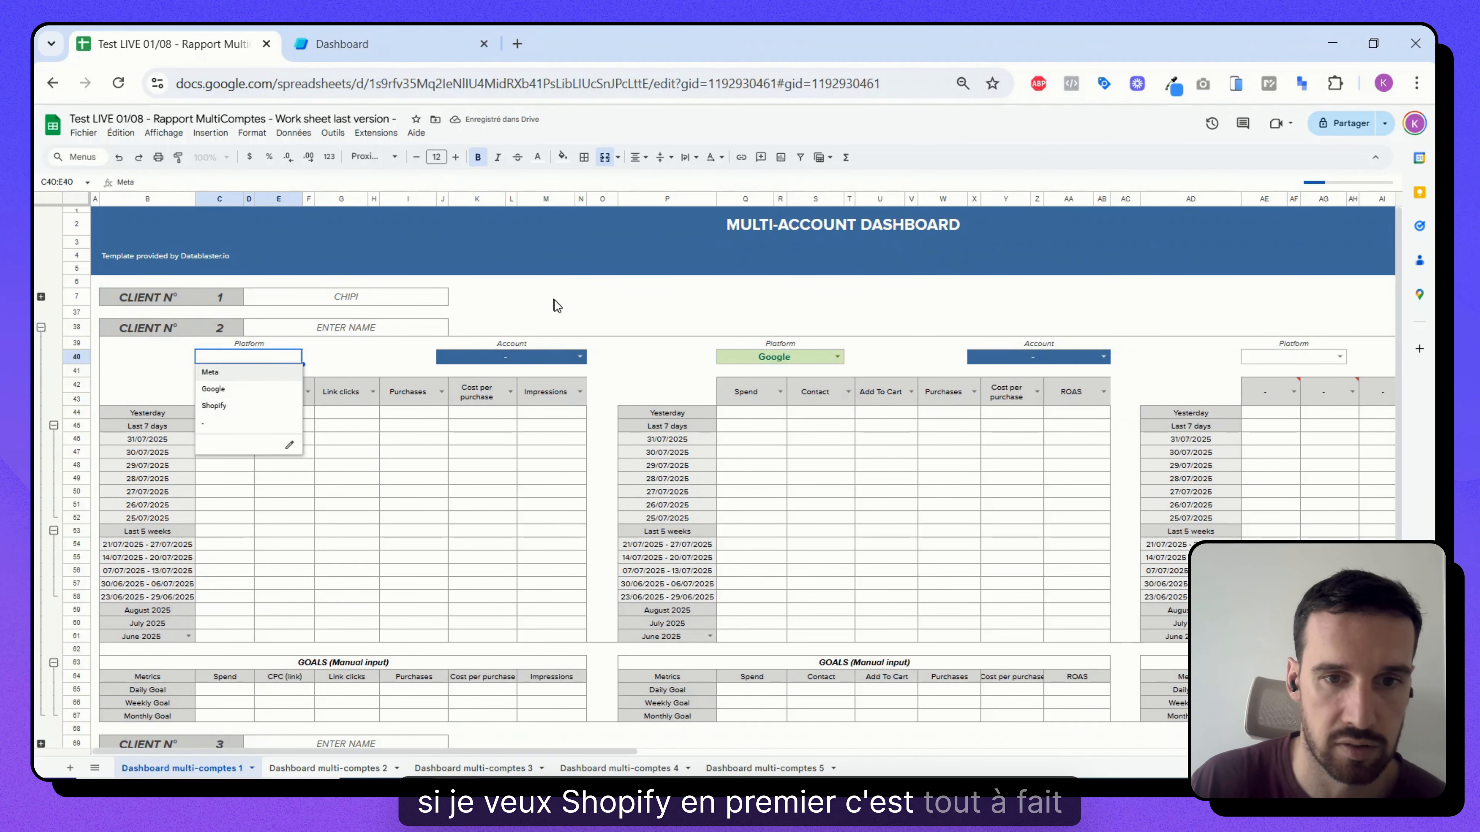
click(556, 312)
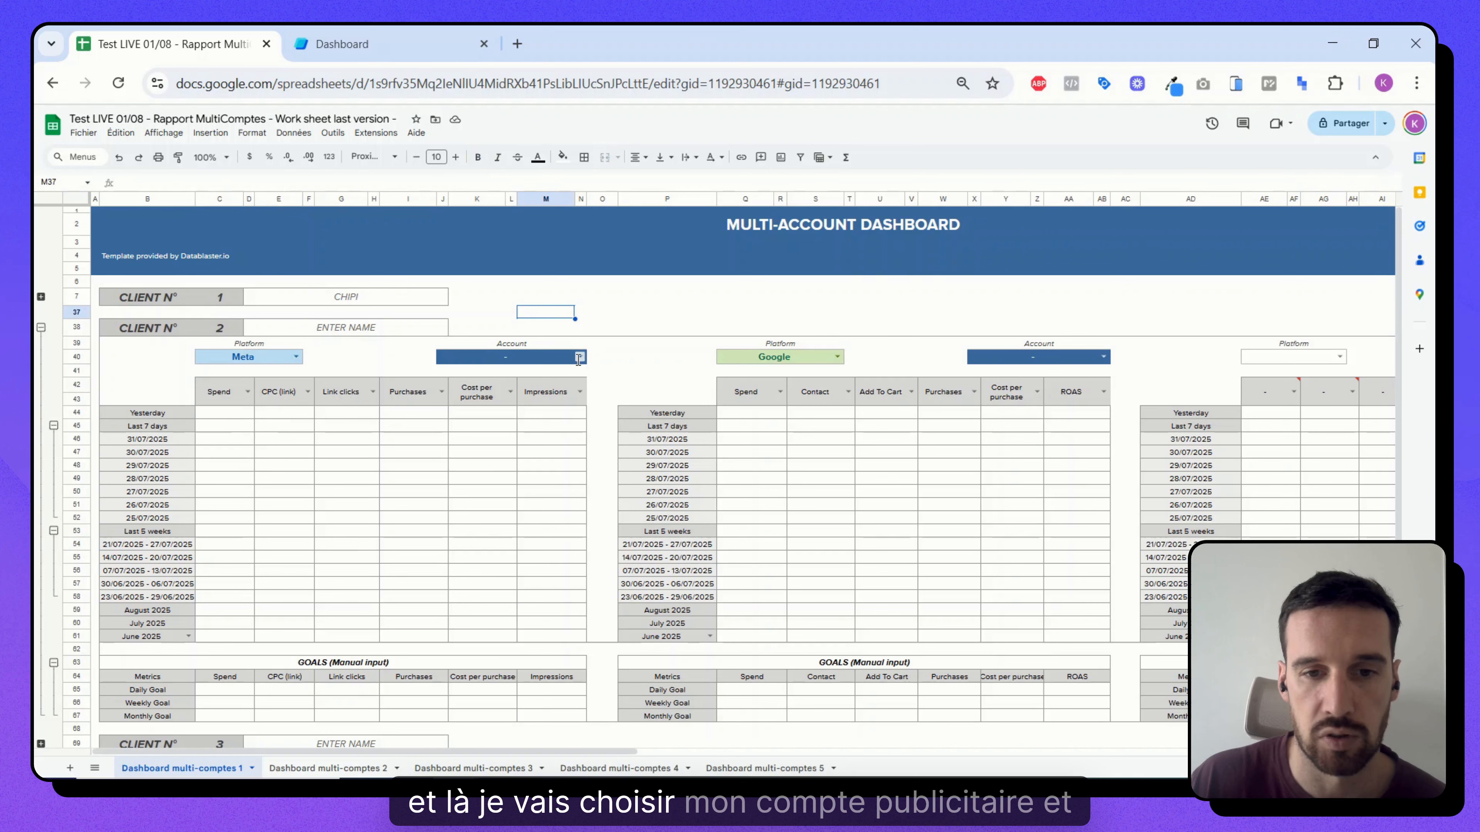
click(579, 358)
click(667, 343)
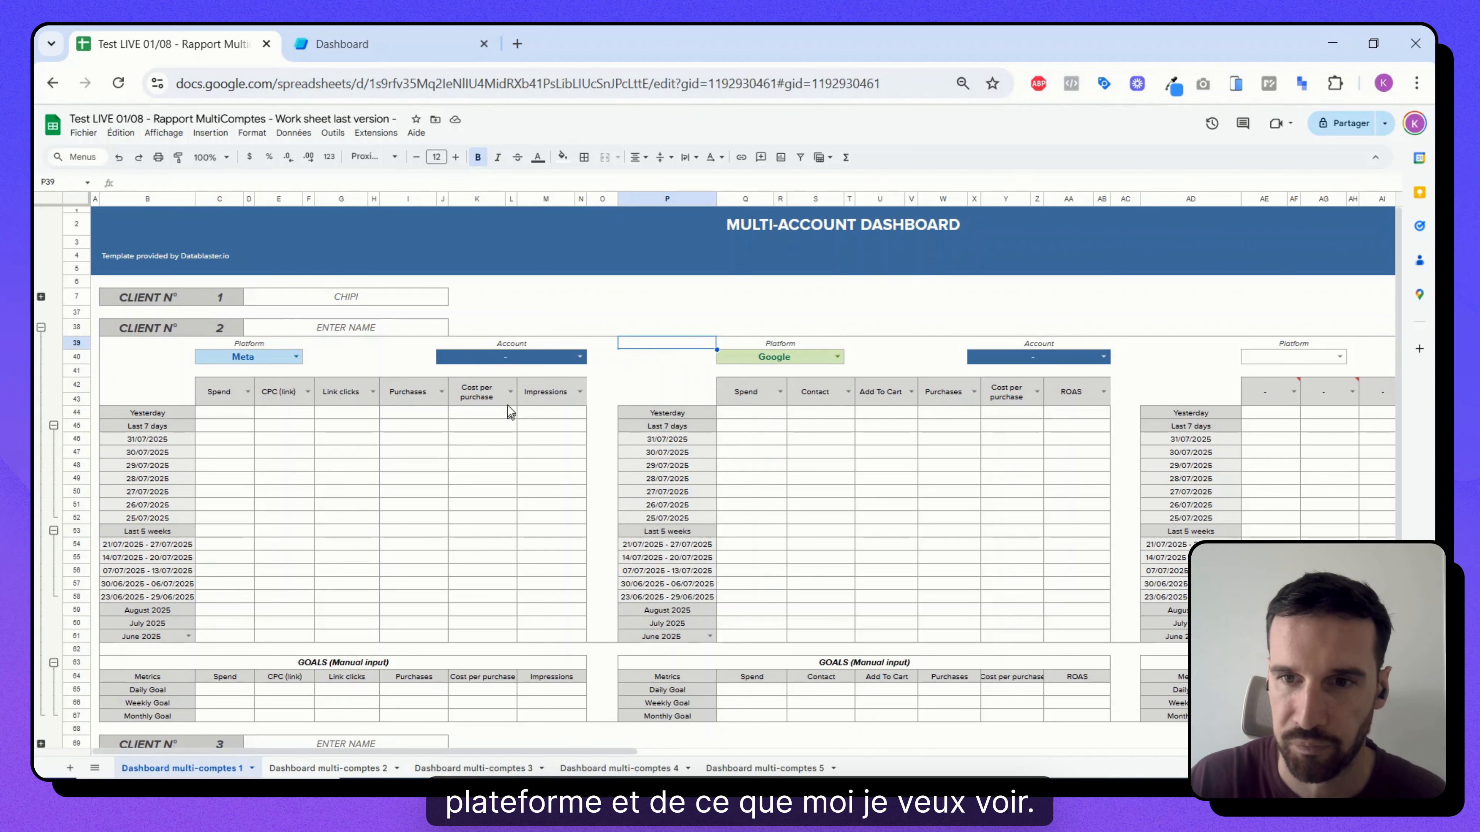
click(41, 327)
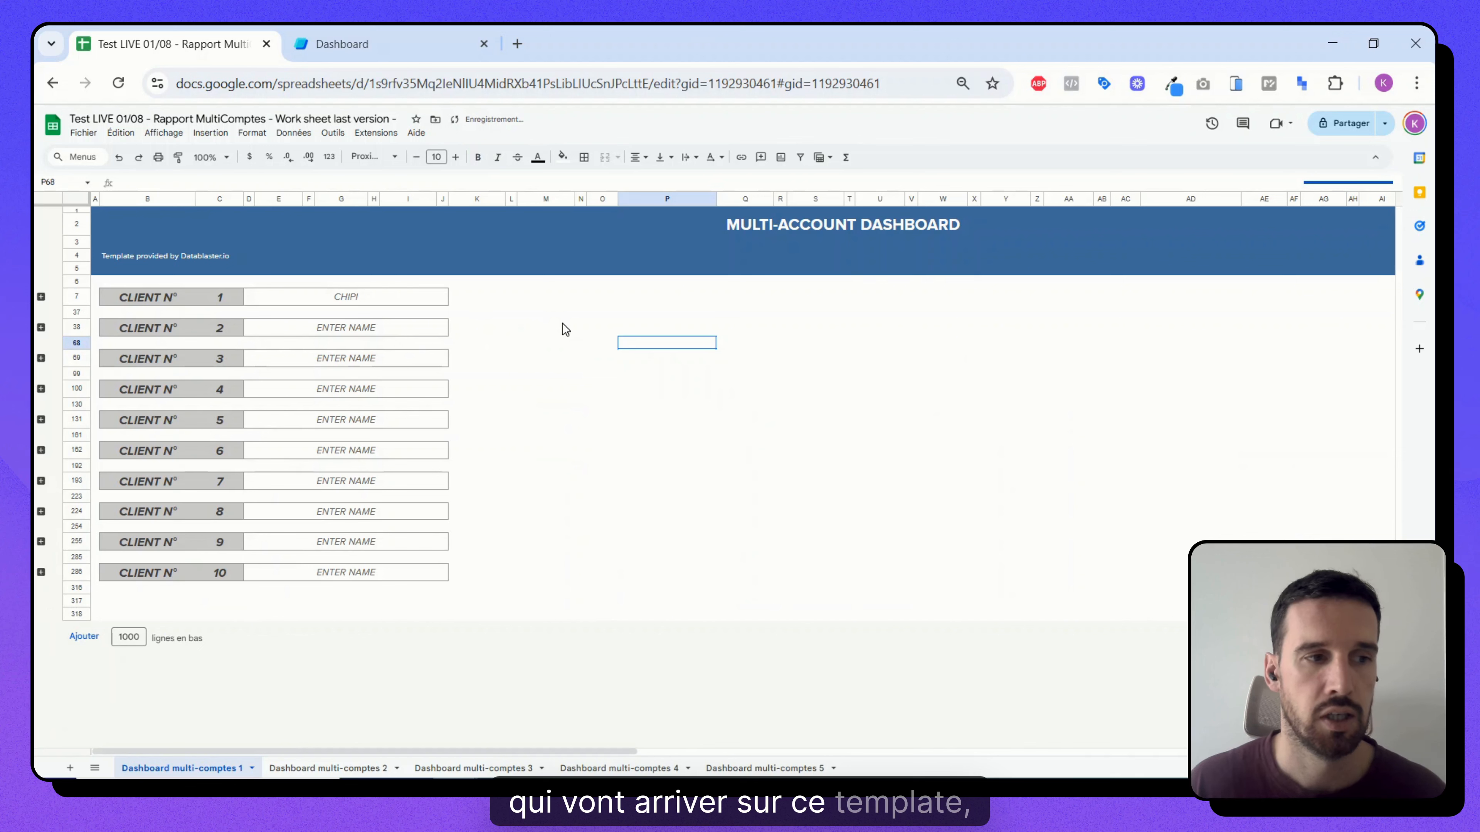